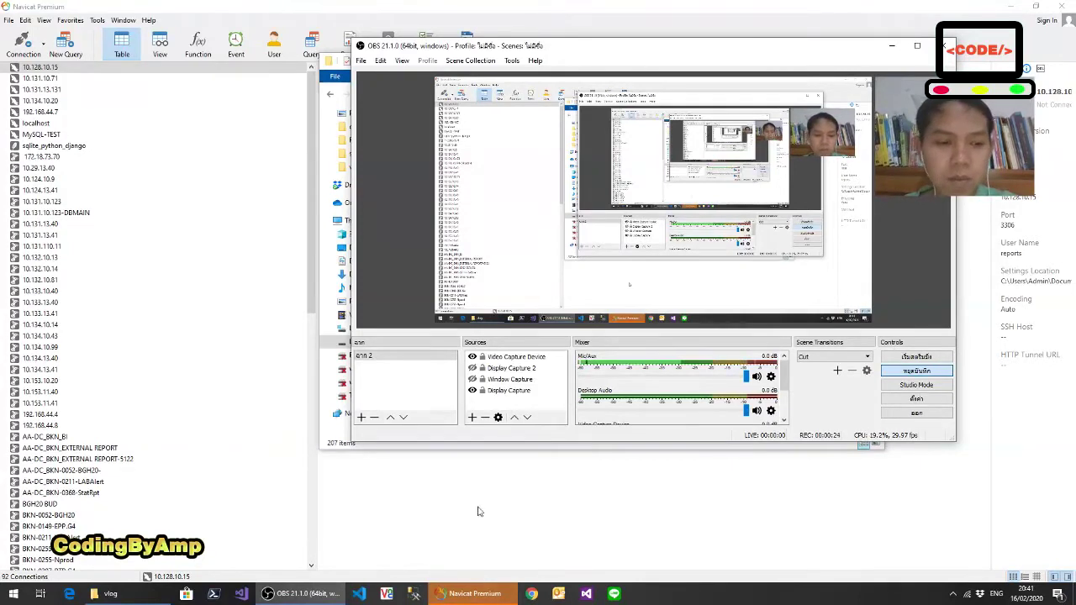
Step: Switch to Navicat Premium and dismiss the new-version notice without downloading the update
{"action": "left_click", "coordinate": [189, 40]}
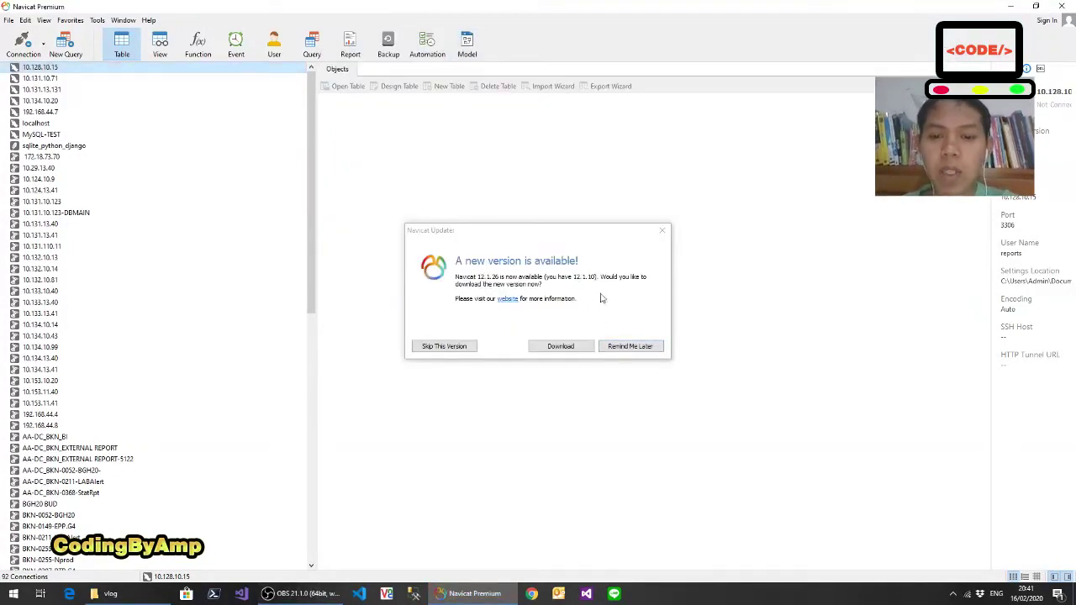
{"action": "left_click", "coordinate": [663, 231]}
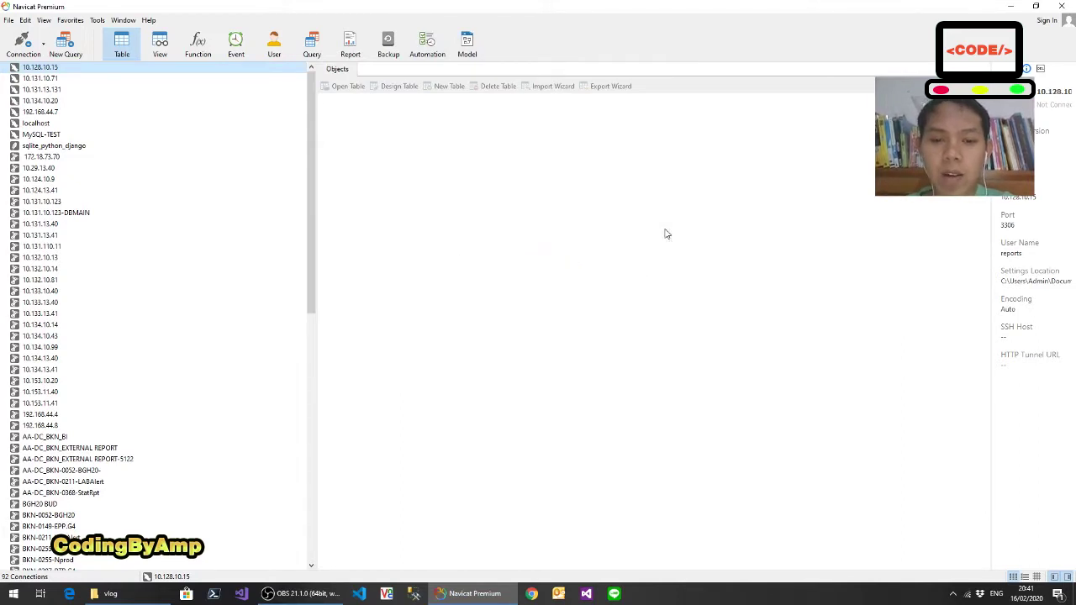
{"action": "left_click_drag", "start_coordinate": [543, 5], "coordinate": [502, 154]}
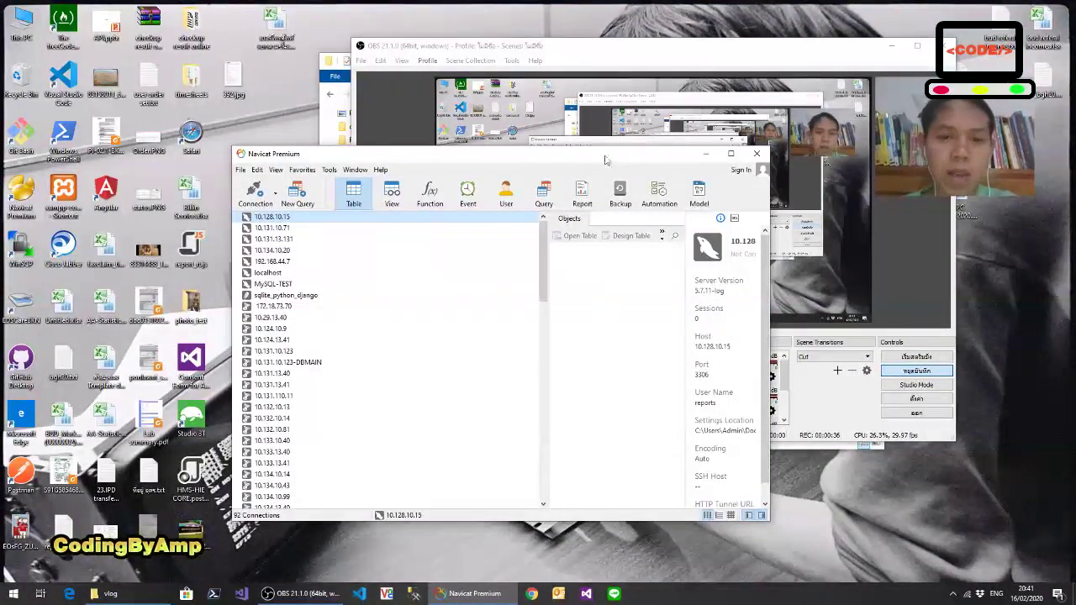
{"action": "left_click_drag", "start_coordinate": [638, 160], "coordinate": [665, 112]}
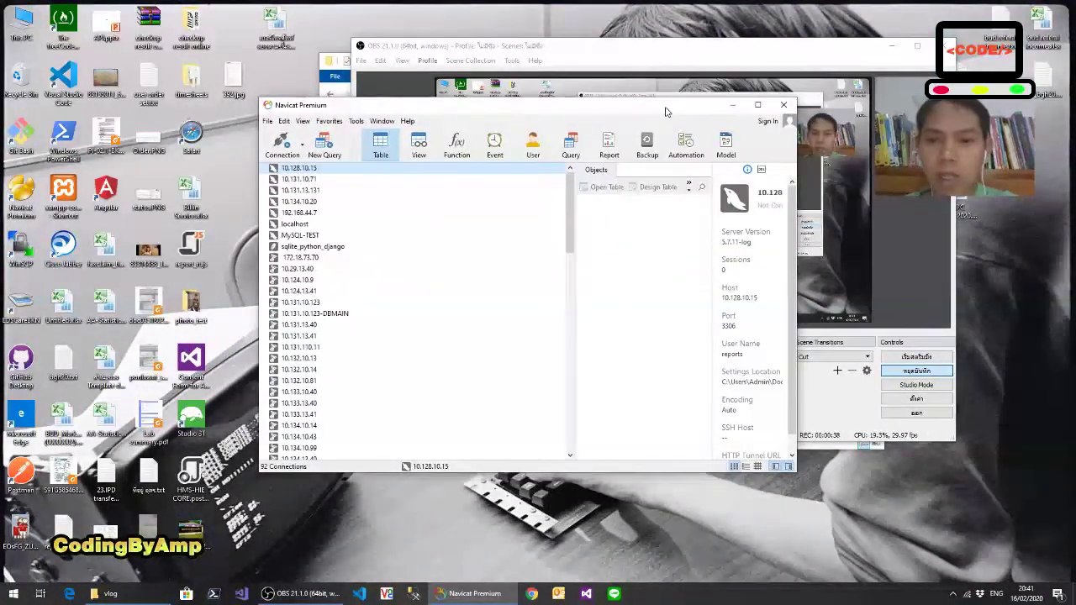
{"action": "left_click", "coordinate": [757, 106]}
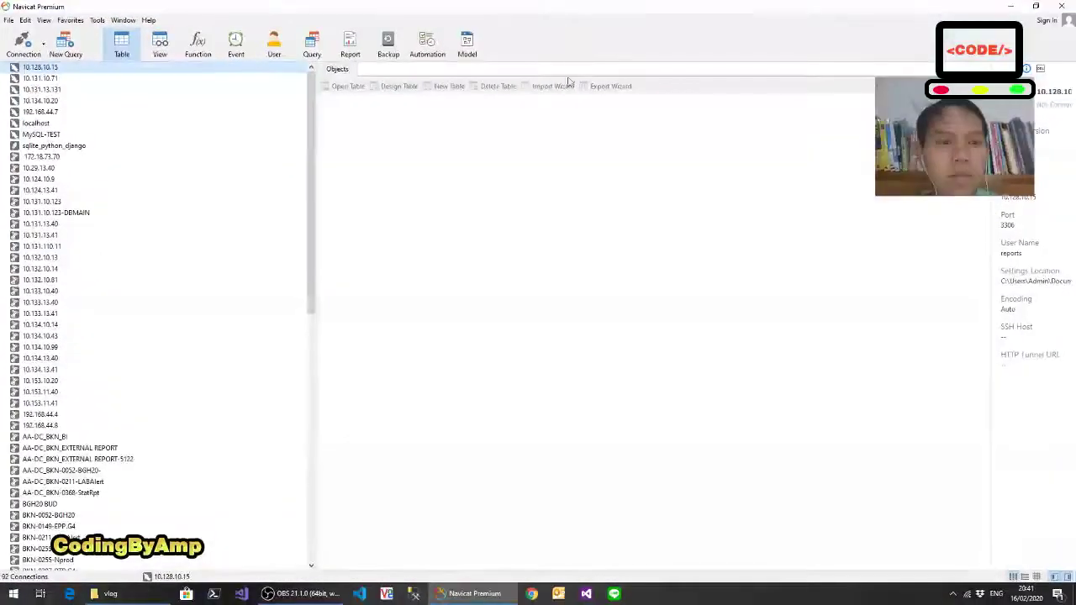
{"action": "double_click", "coordinate": [610, 5]}
{"action": "left_click", "coordinate": [680, 57]}
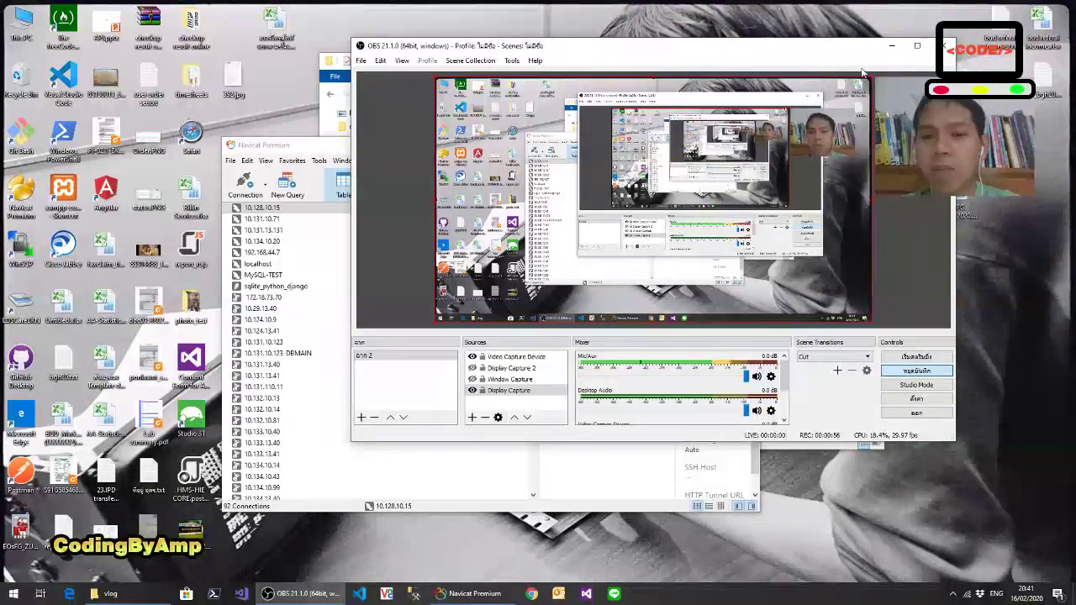
{"action": "left_click_drag", "start_coordinate": [865, 54], "coordinate": [915, 70]}
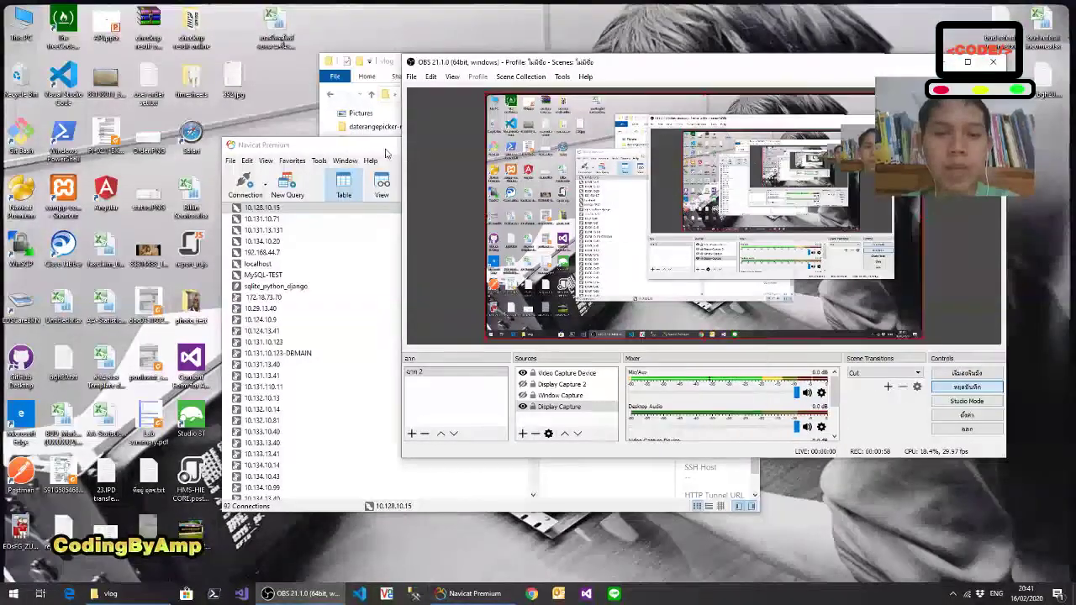
{"action": "left_click", "coordinate": [391, 168]}
{"action": "left_click_drag", "start_coordinate": [612, 149], "coordinate": [719, 88]}
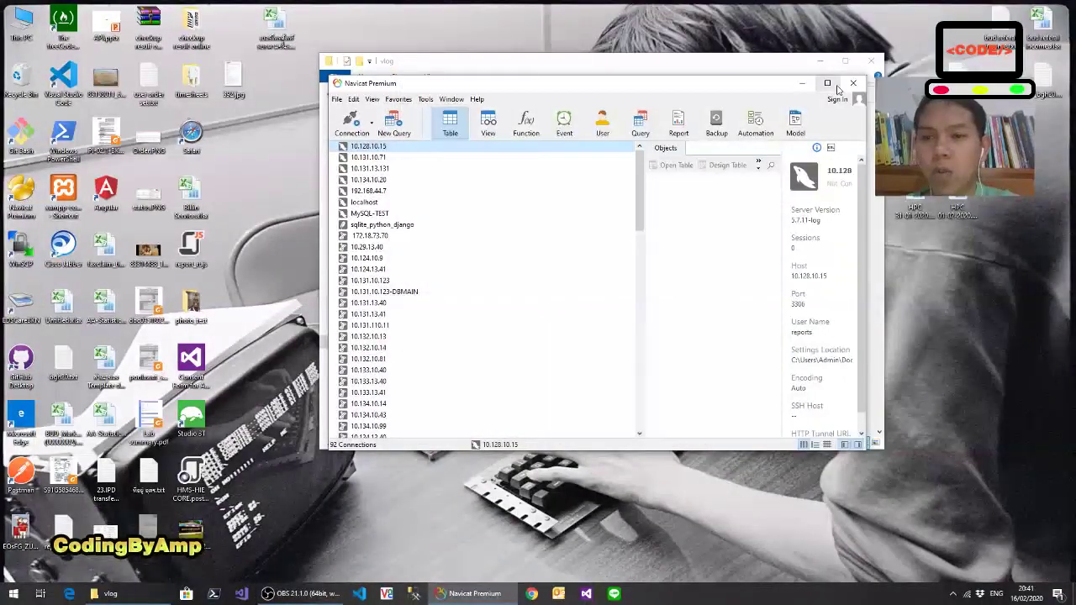
{"action": "left_click", "coordinate": [828, 83]}
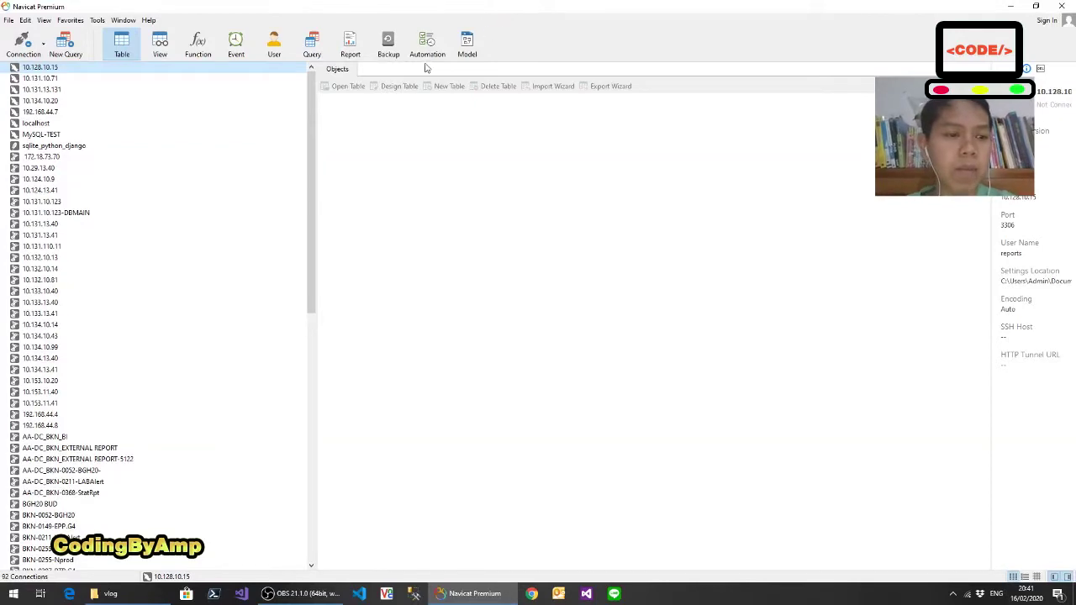
{"action": "left_click_drag", "start_coordinate": [308, 160], "coordinate": [329, 132]}
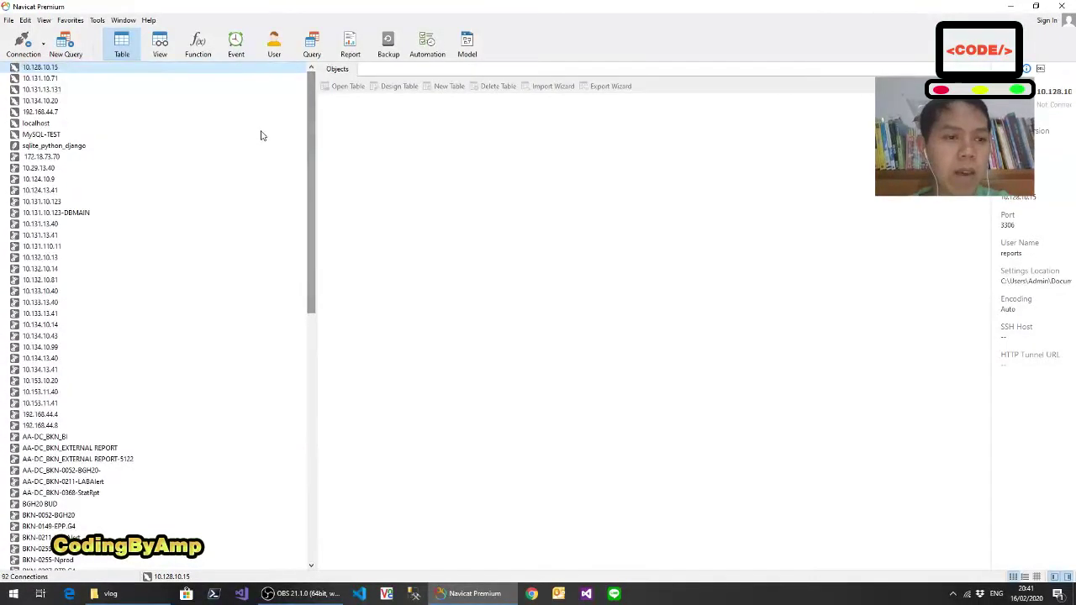
Step: Review the database and cloud service types offered for a new connection, and widen the connection details pane
{"action": "left_click", "coordinate": [44, 49]}
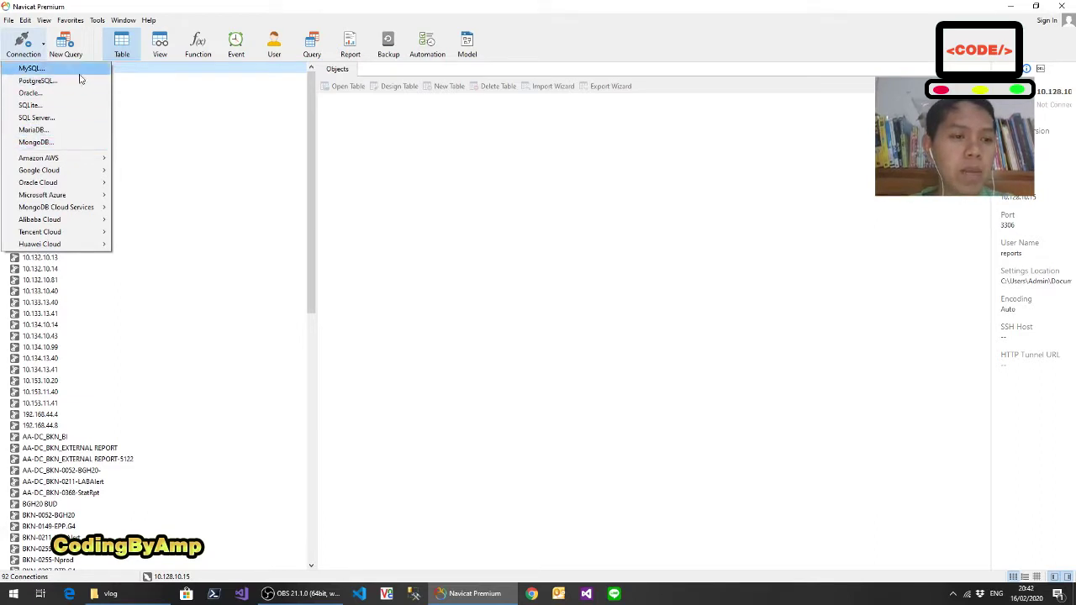
{"action": "mouse_move", "coordinate": [82, 165]}
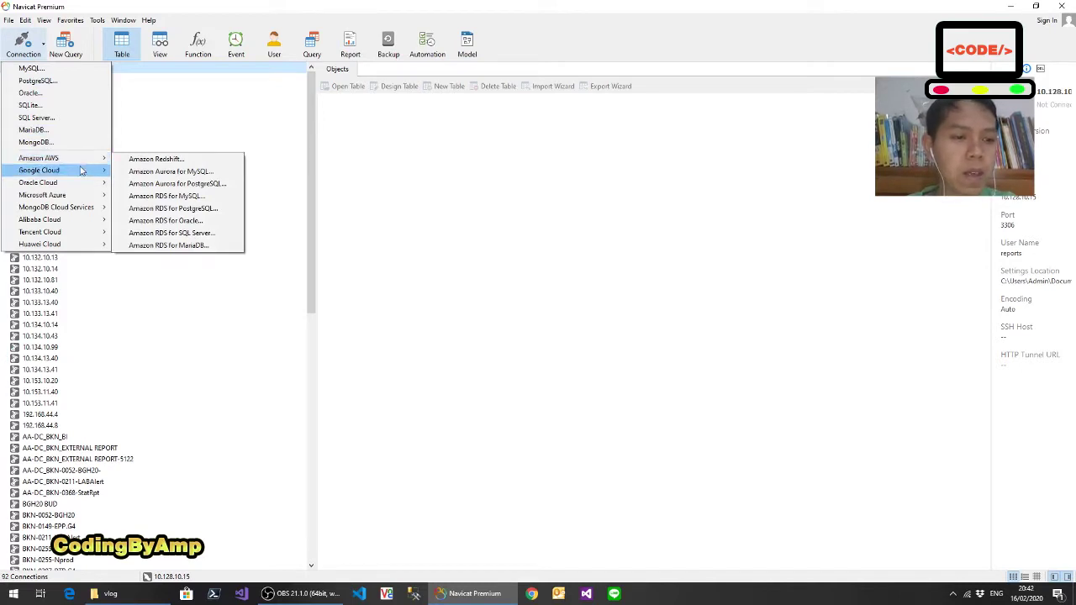
{"action": "mouse_move", "coordinate": [77, 185]}
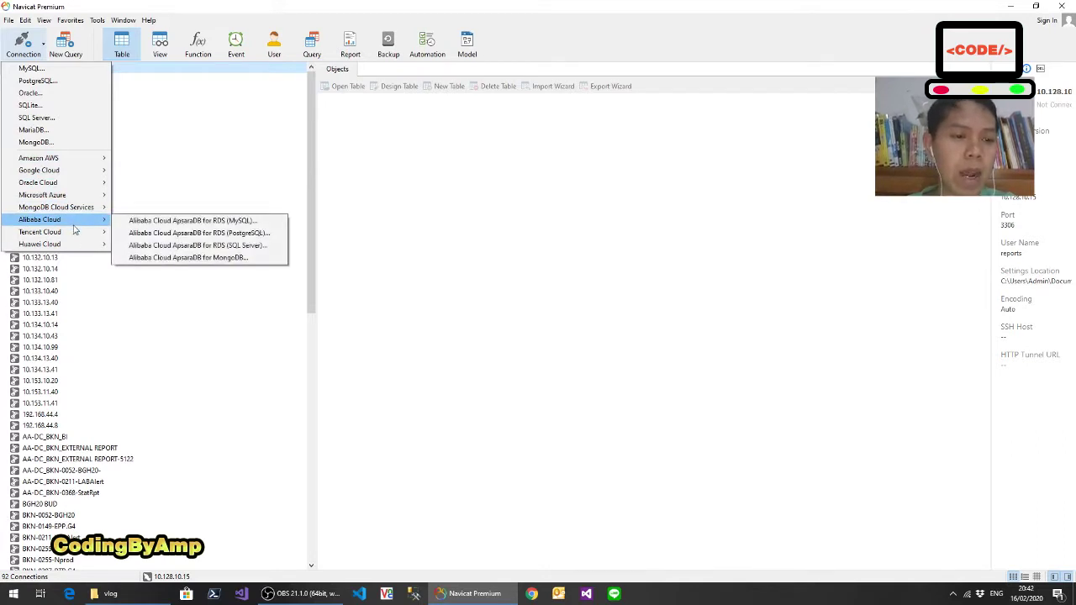
{"action": "mouse_move", "coordinate": [74, 245]}
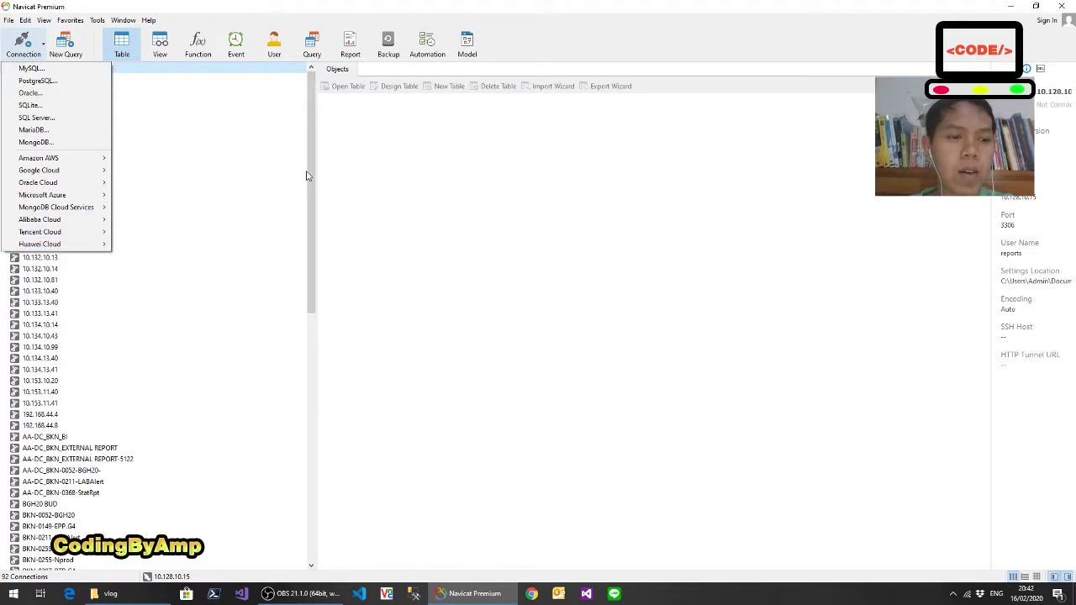
{"action": "left_click", "coordinate": [405, 182]}
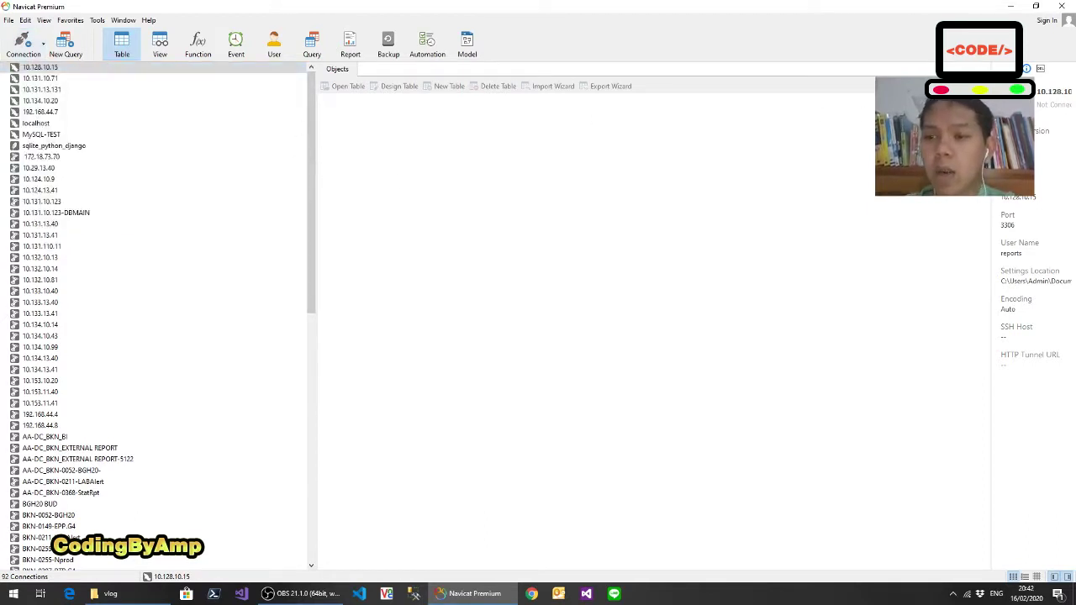
{"action": "left_click_drag", "start_coordinate": [992, 134], "coordinate": [924, 134]}
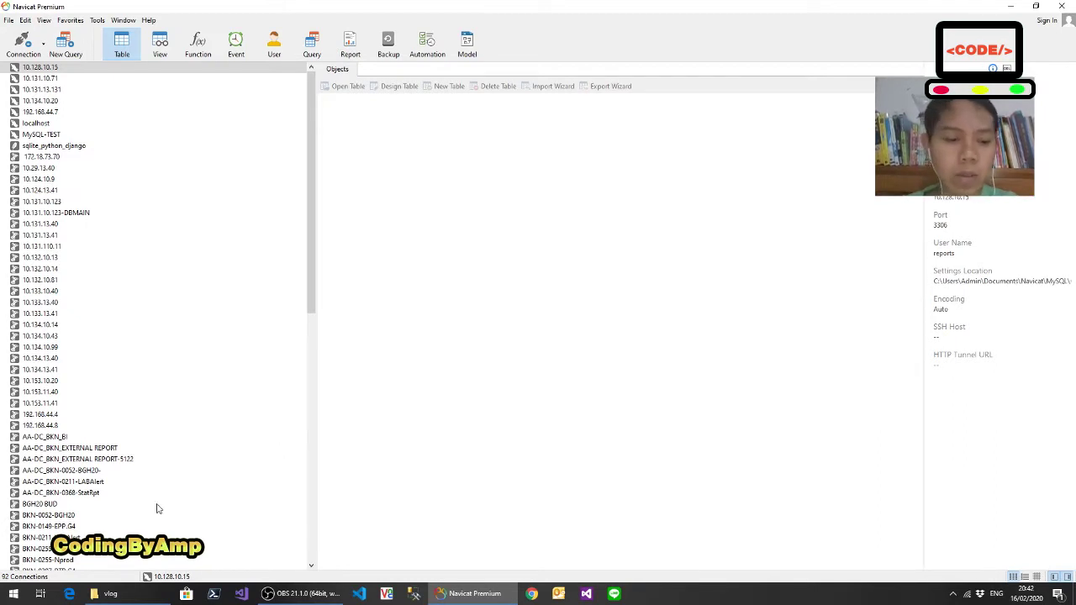
{"action": "left_click", "coordinate": [14, 593]}
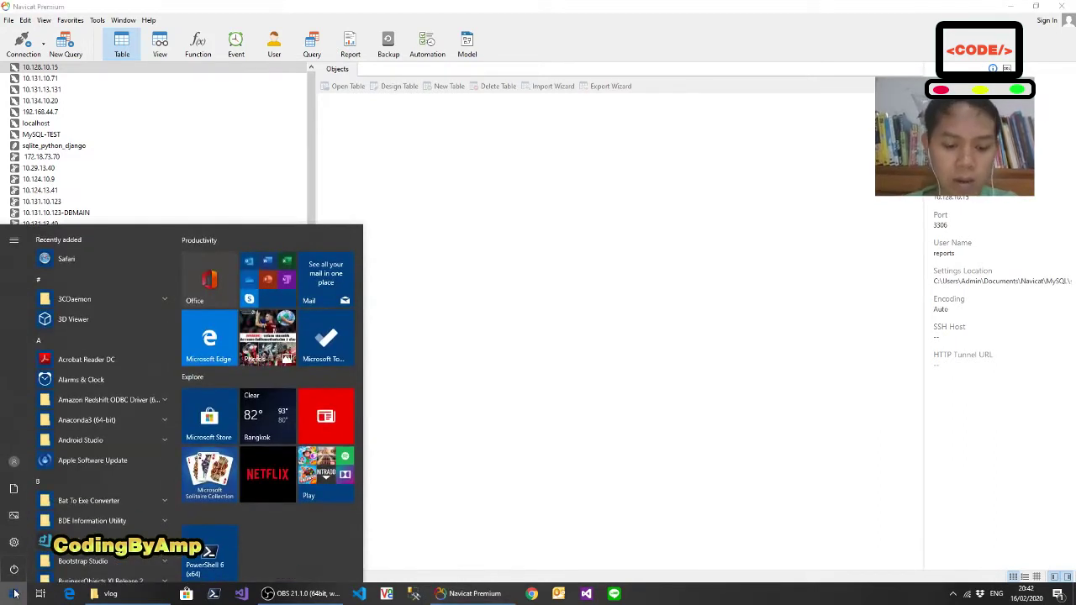
{"action": "type", "text": "mon"}
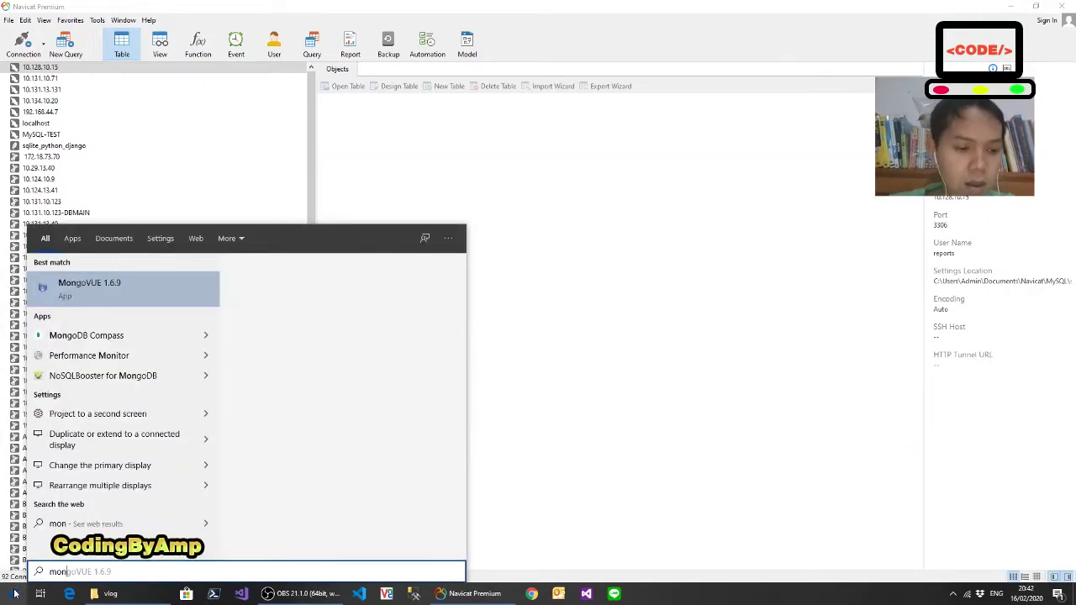
{"action": "type", "text": "go"}
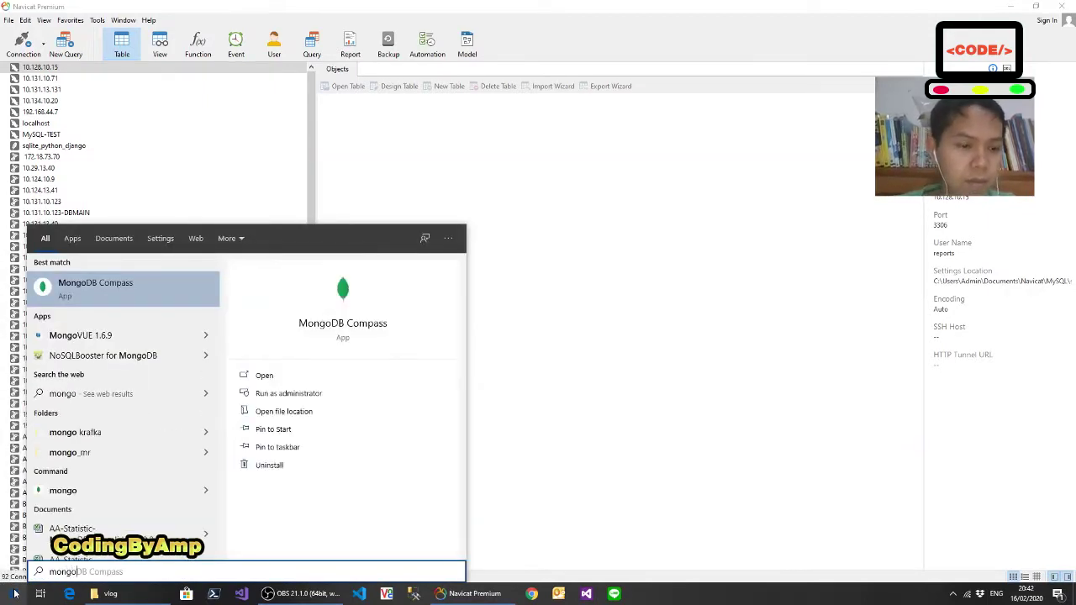
{"action": "type", "text": "db"}
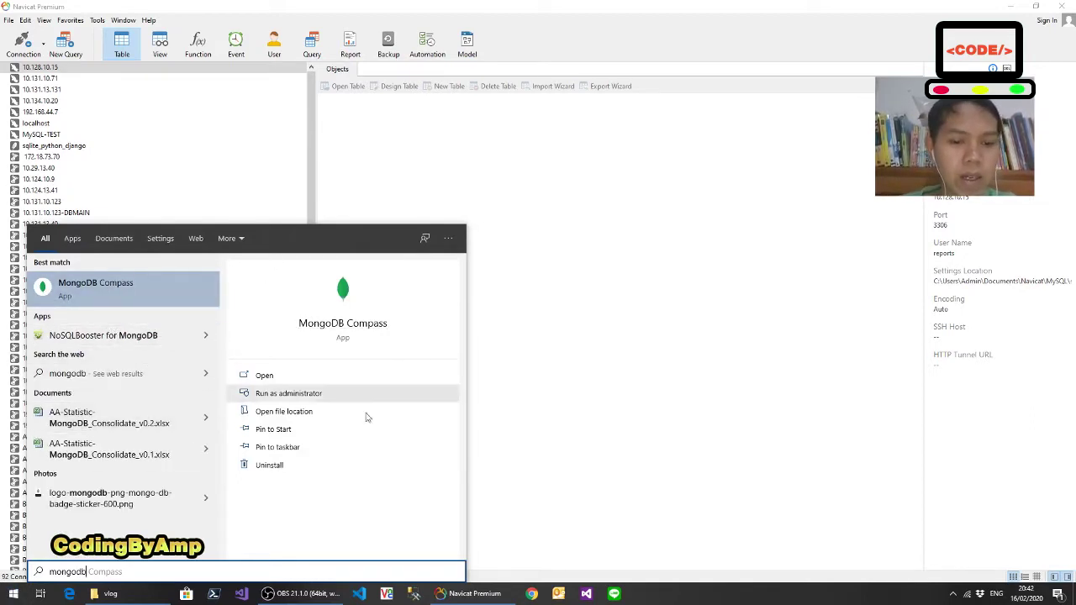
{"action": "left_click", "coordinate": [672, 319]}
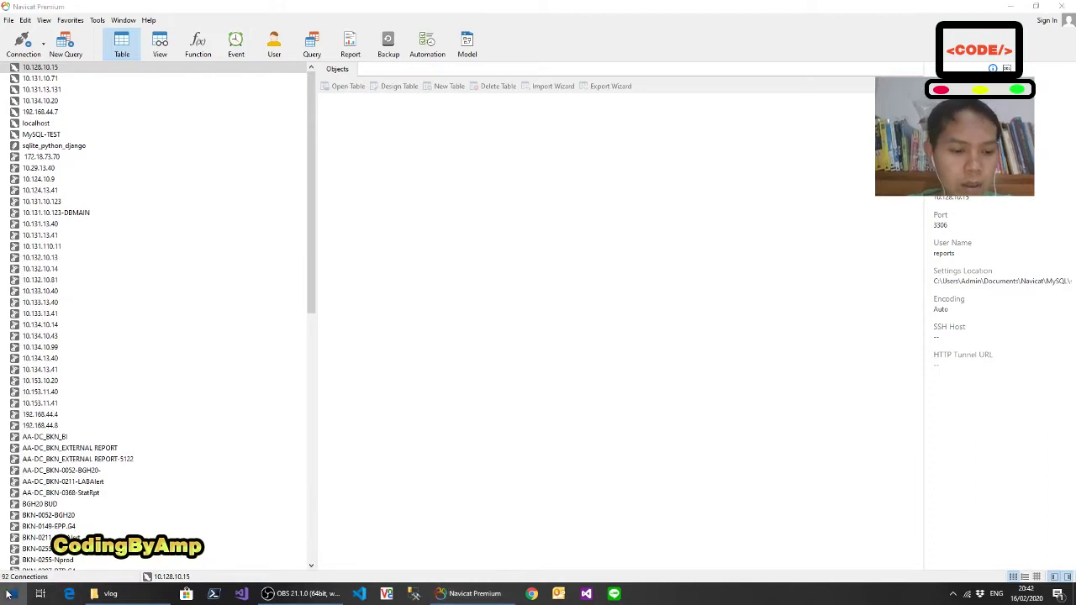
Step: Search Windows for the mongod command and run it to start the local MongoDB server
{"action": "left_click", "coordinate": [10, 594]}
{"action": "type", "text": "cmd"}
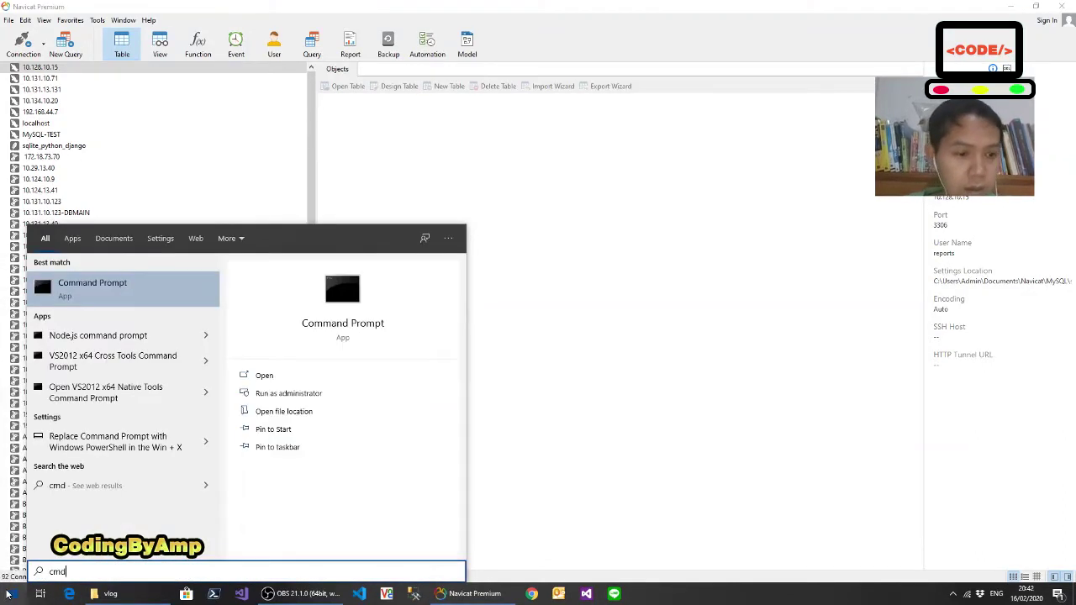
{"action": "key", "text": "BackSpace"}
{"action": "key", "text": "BackSpace"}
{"action": "key", "text": "BackSpace"}
{"action": "type", "text": "mongodb"}
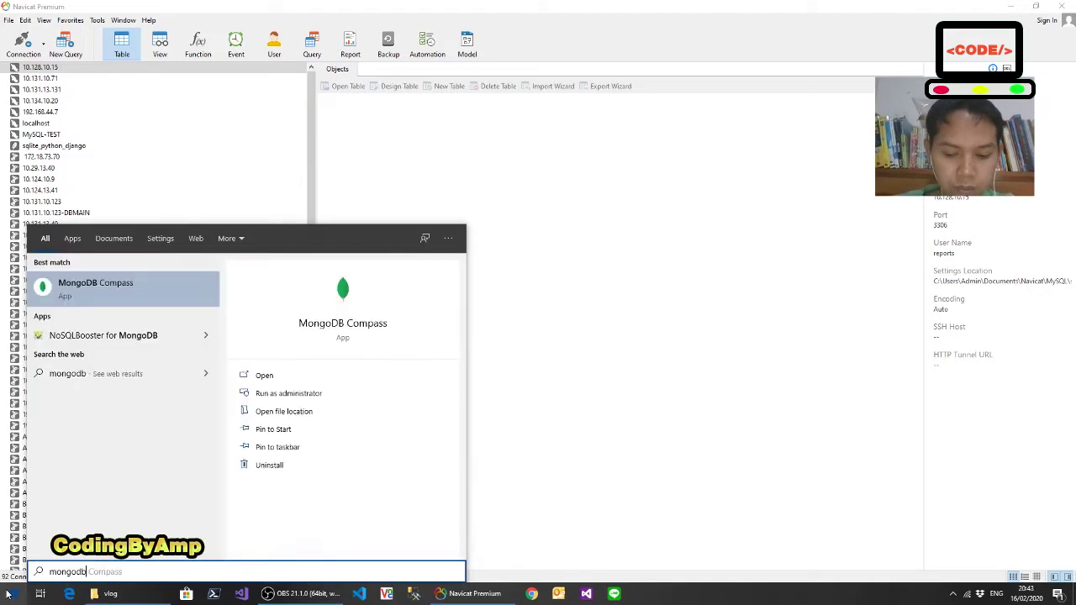
{"action": "type", "text": "."}
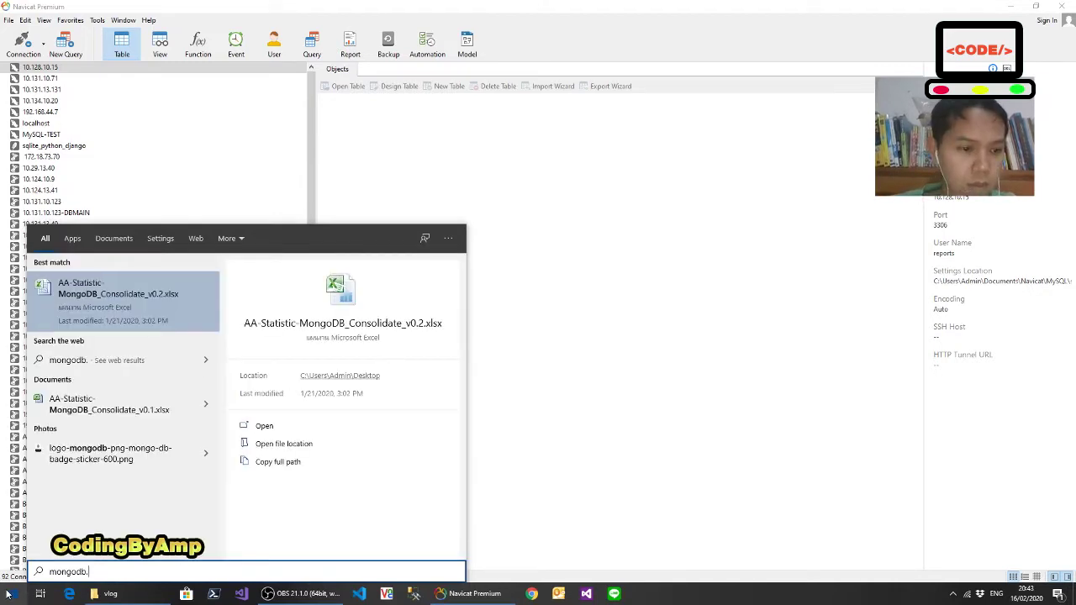
{"action": "key", "text": "BackSpace"}
{"action": "key", "text": "BackSpace"}
{"action": "key", "text": "BackSpace"}
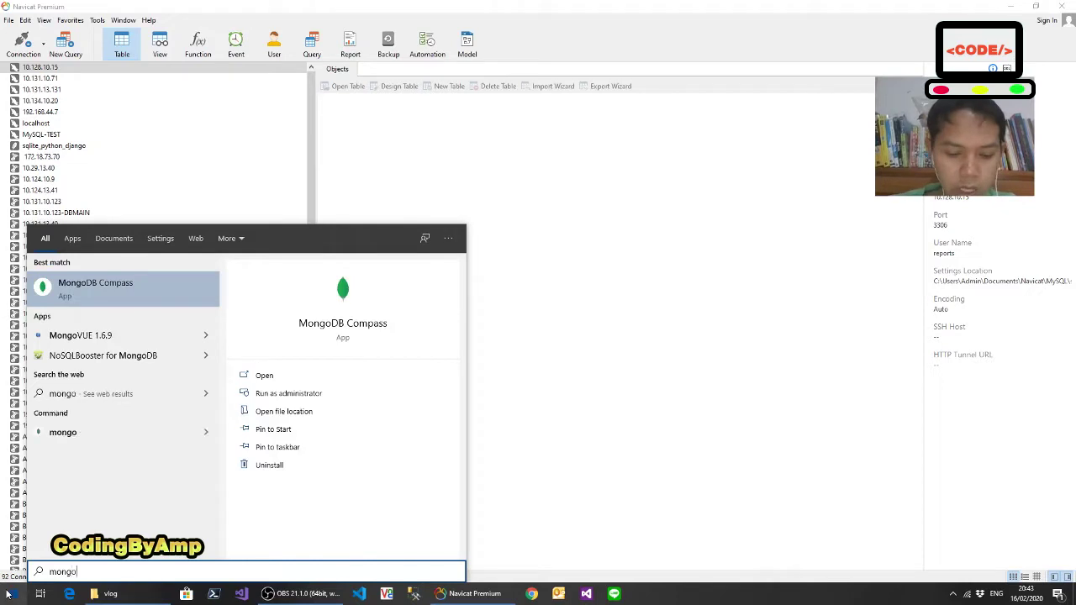
{"action": "type", "text": "d"}
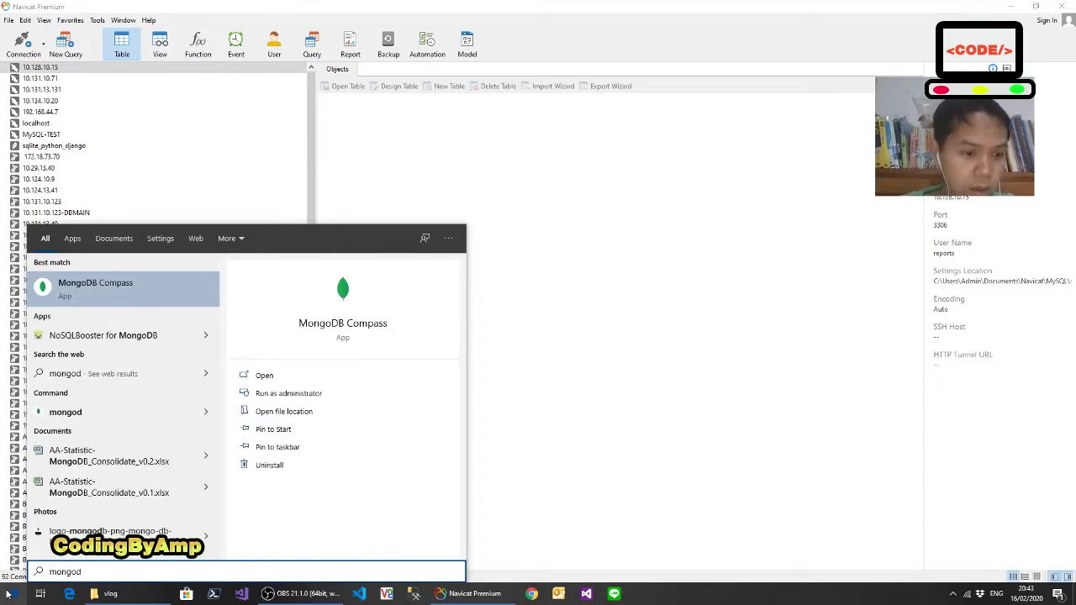
{"action": "left_click", "coordinate": [122, 417]}
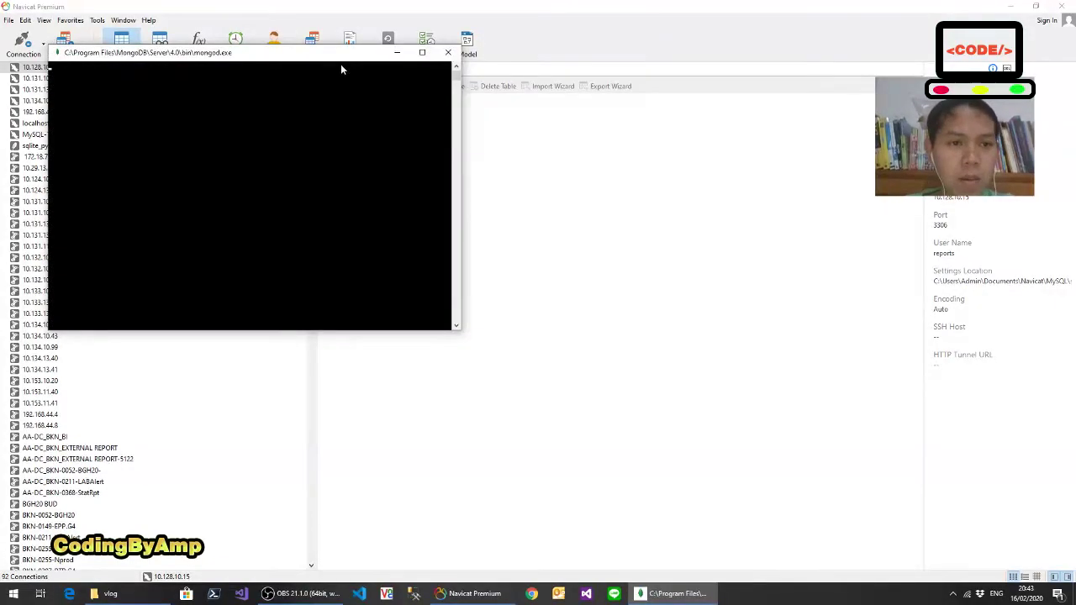
Step: Maximize the mongod console and reduce its text size to read the server's full startup log
{"action": "left_click_drag", "start_coordinate": [340, 64], "coordinate": [578, 123]}
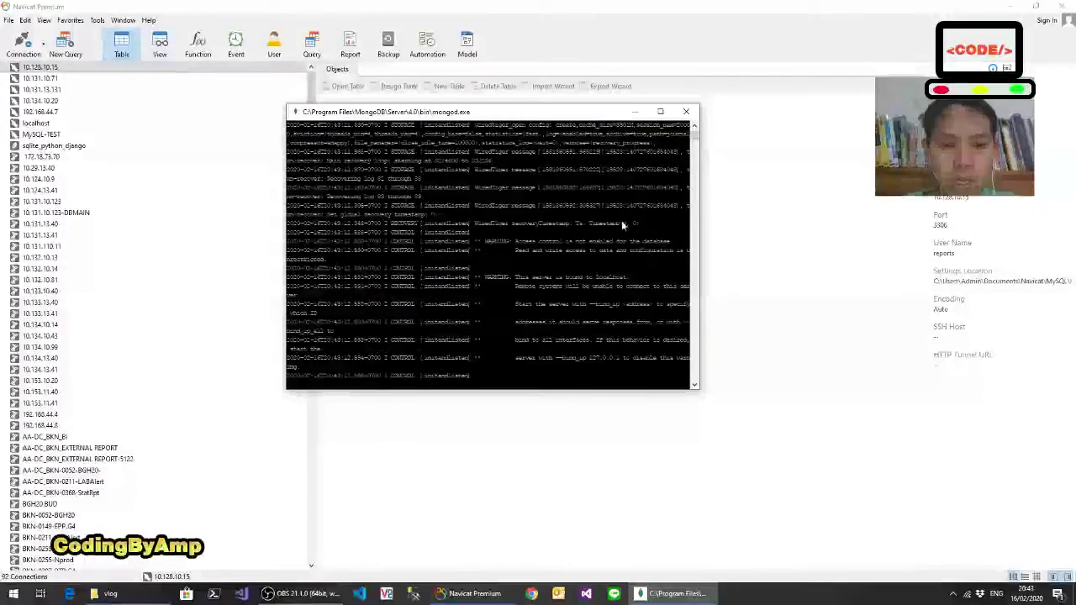
{"action": "left_click", "coordinate": [661, 111]}
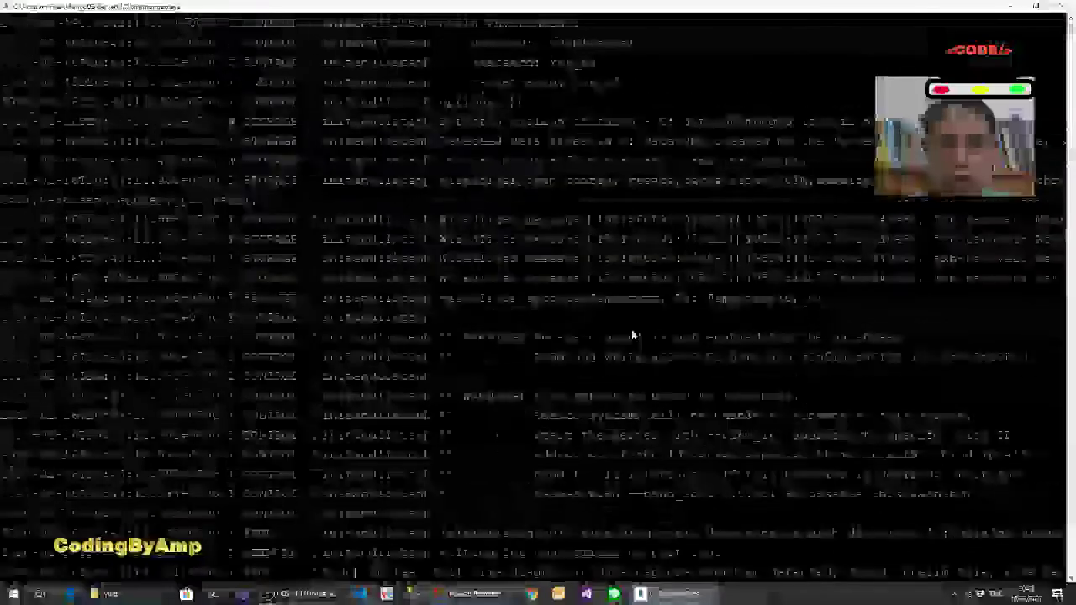
{"action": "scroll", "coordinate": [629, 296], "scroll_direction": "up", "scroll_amount": 2}
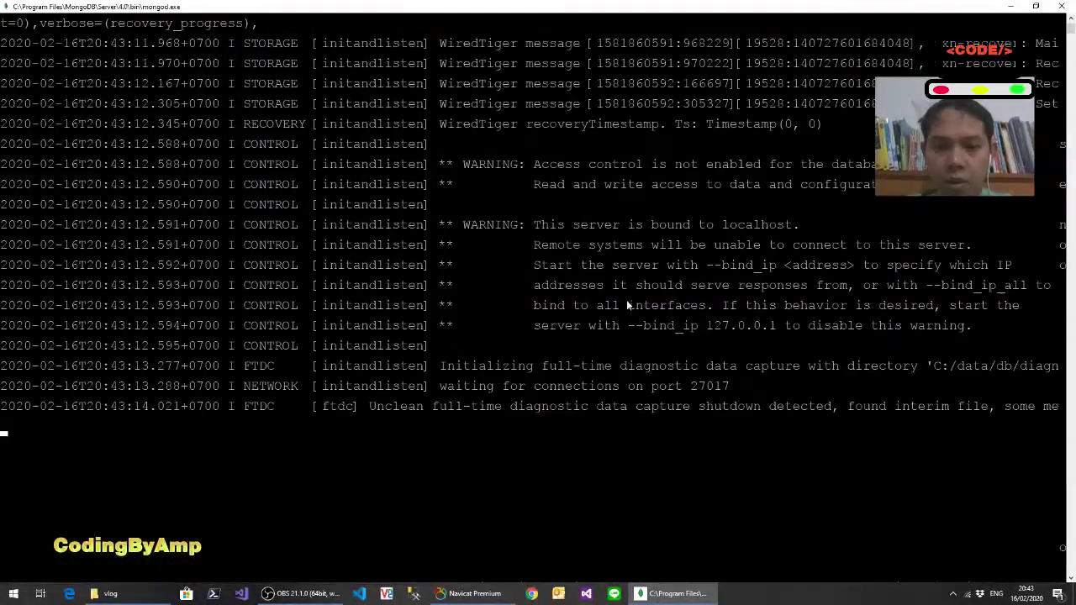
{"action": "left_click_drag", "start_coordinate": [508, 406], "coordinate": [1075, 404]}
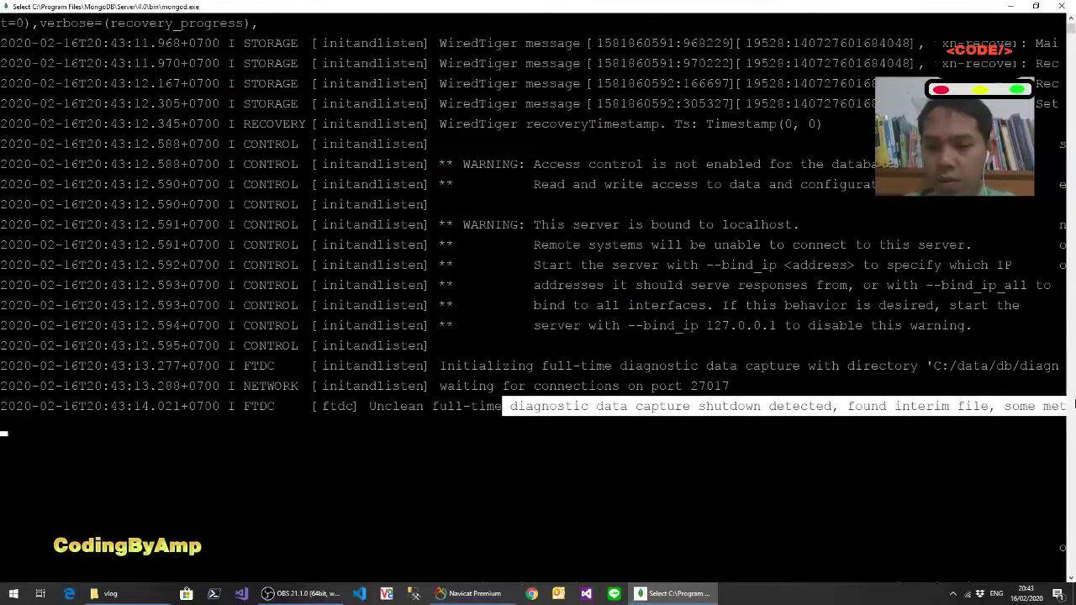
{"action": "left_click", "coordinate": [942, 433]}
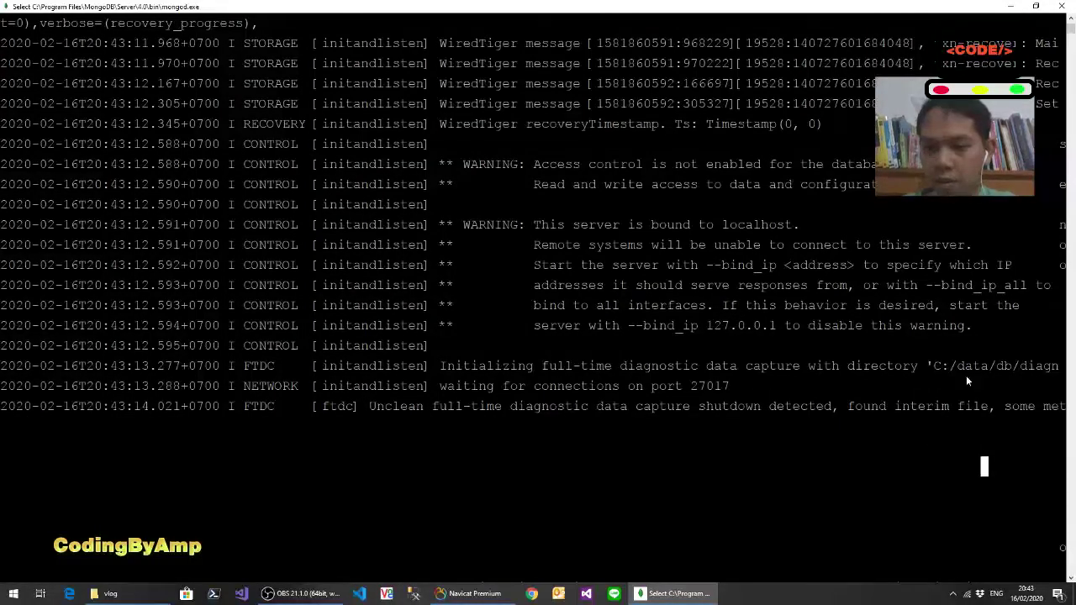
{"action": "scroll", "coordinate": [966, 375], "scroll_direction": "down", "scroll_amount": 1, "text": "ctrl"}
{"action": "scroll", "coordinate": [960, 372], "scroll_direction": "down", "scroll_amount": 2, "text": "ctrl"}
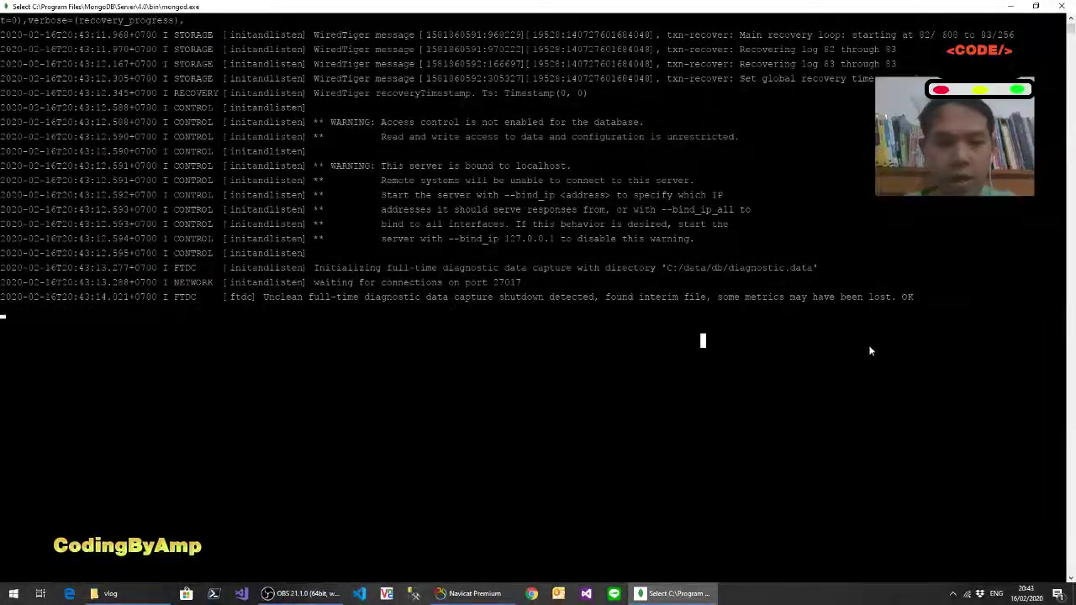
{"action": "scroll", "coordinate": [866, 352], "scroll_direction": "up", "scroll_amount": 1, "text": "ctrl"}
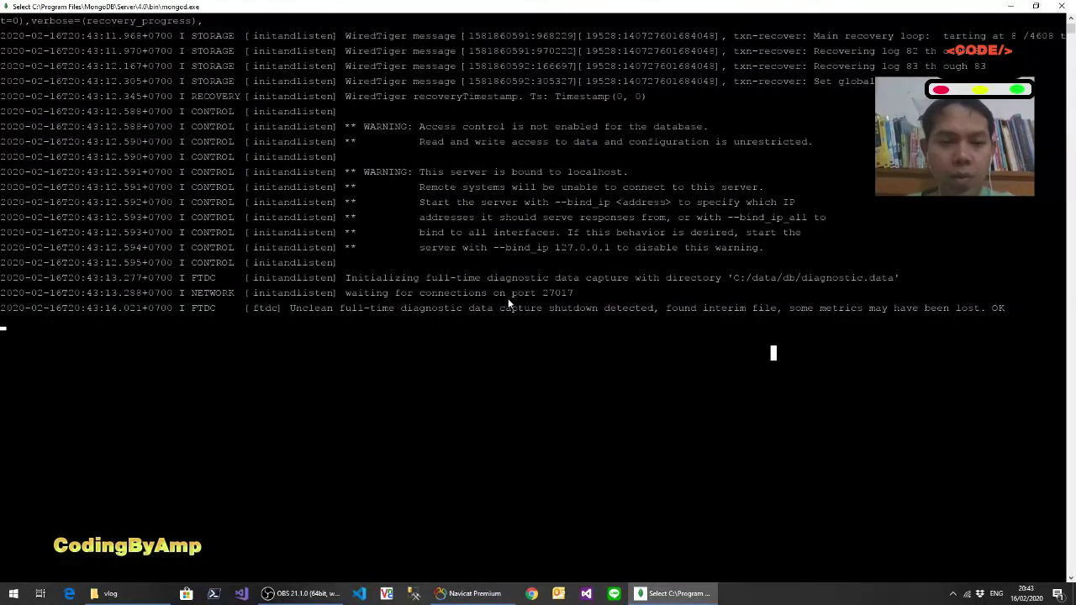
{"action": "scroll", "coordinate": [495, 305], "scroll_direction": "down", "scroll_amount": 1, "text": "ctrl"}
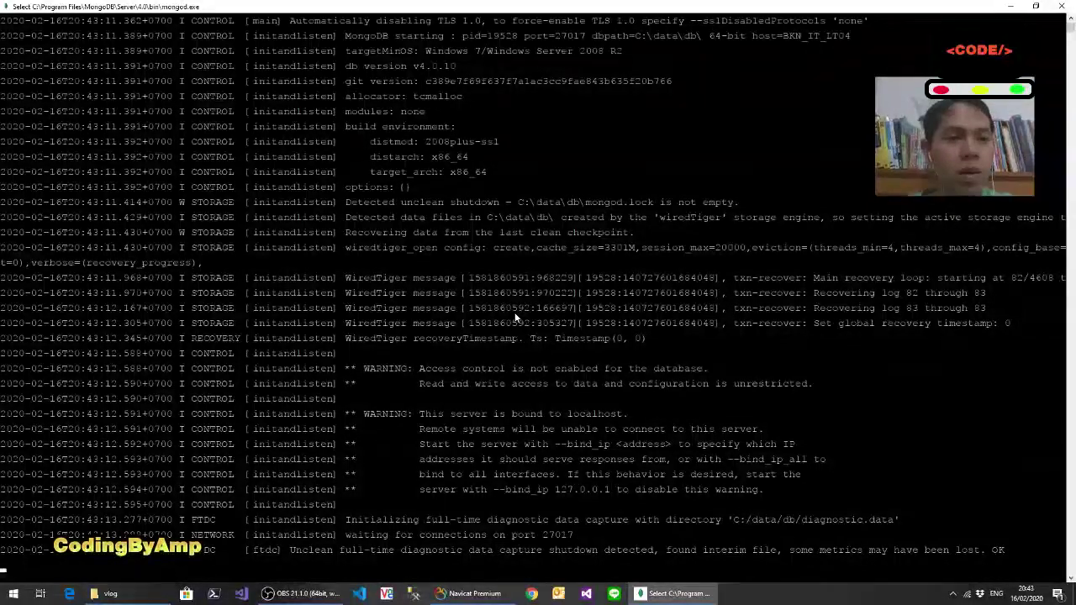
Step: Find the port on which the server is waiting for connections in the mongod startup log
{"action": "scroll", "coordinate": [516, 315], "scroll_direction": "up", "scroll_amount": 1, "text": "ctrl"}
{"action": "scroll", "coordinate": [516, 317], "scroll_direction": "down", "scroll_amount": 1, "text": "ctrl"}
{"action": "scroll", "coordinate": [538, 320], "scroll_direction": "up", "scroll_amount": 1, "text": "ctrl"}
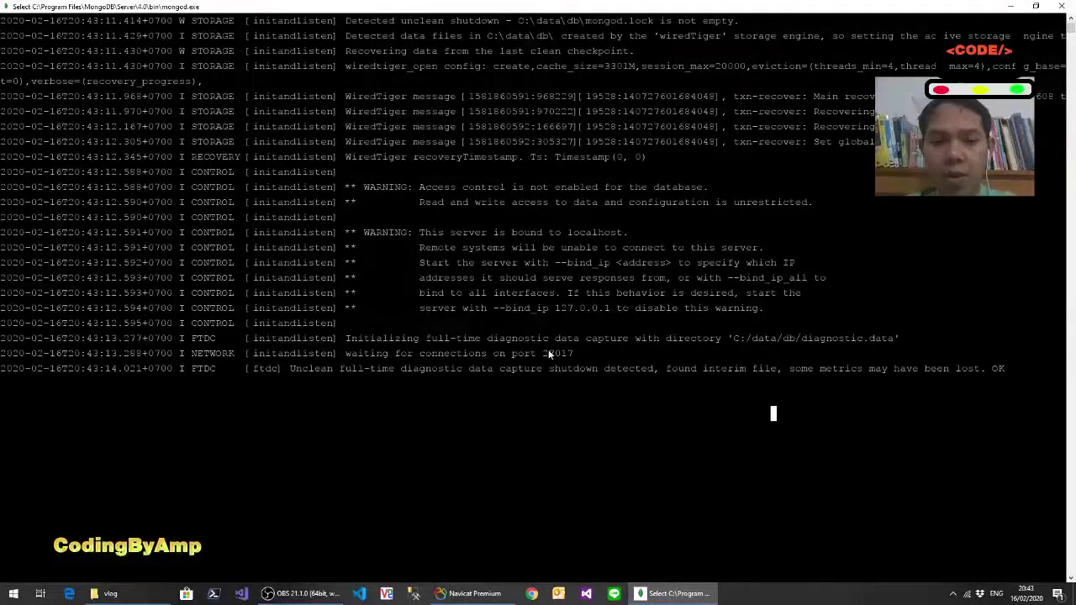
{"action": "left_click_drag", "start_coordinate": [573, 354], "coordinate": [545, 356]}
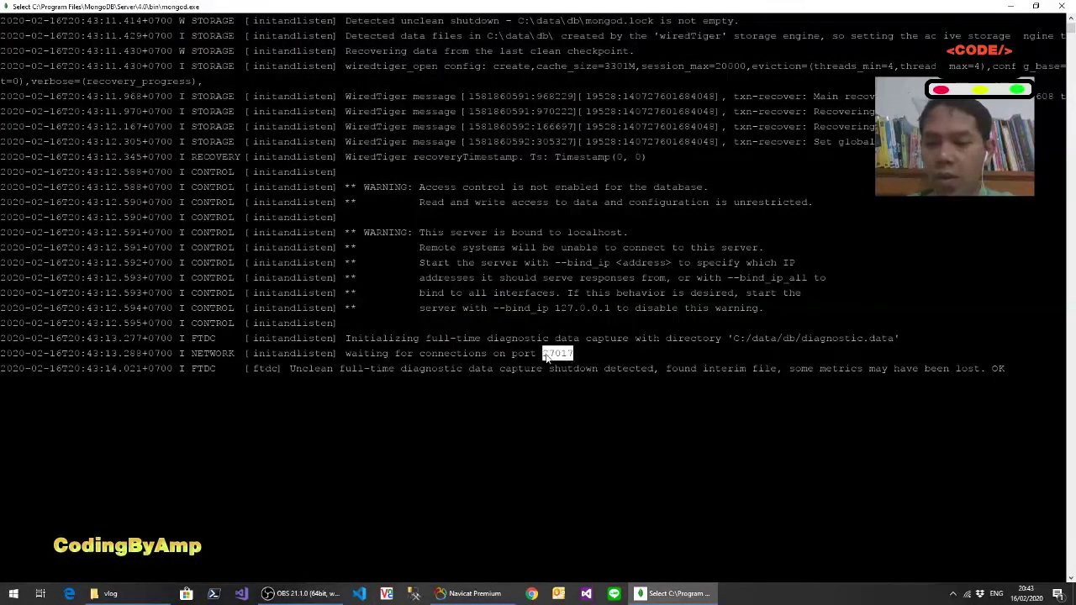
{"action": "left_click", "coordinate": [533, 355]}
{"action": "left_click_drag", "start_coordinate": [537, 355], "coordinate": [559, 357]}
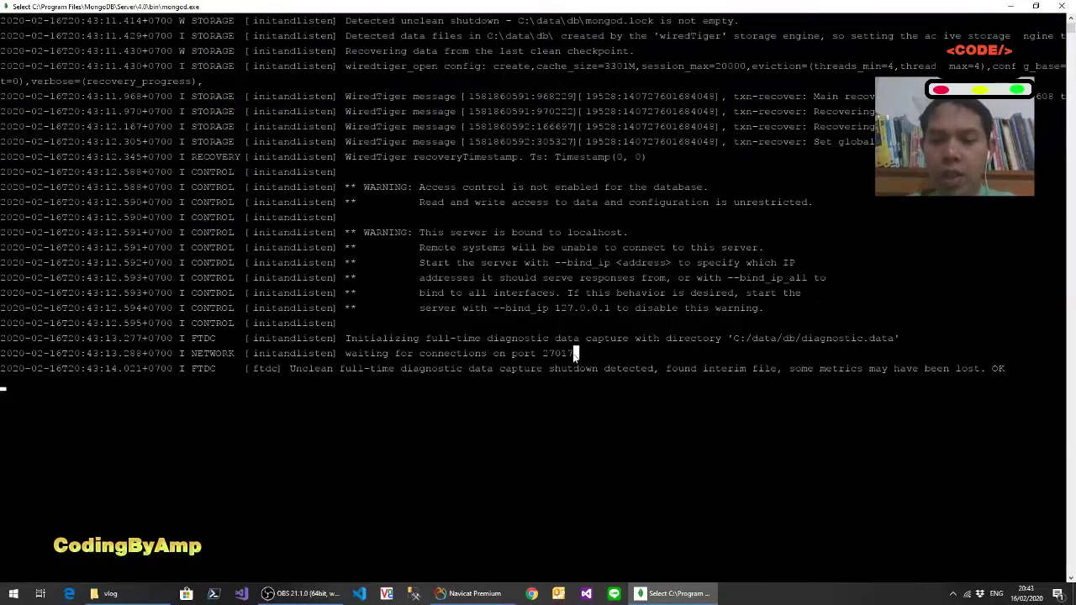
{"action": "left_click_drag", "start_coordinate": [543, 354], "coordinate": [572, 358]}
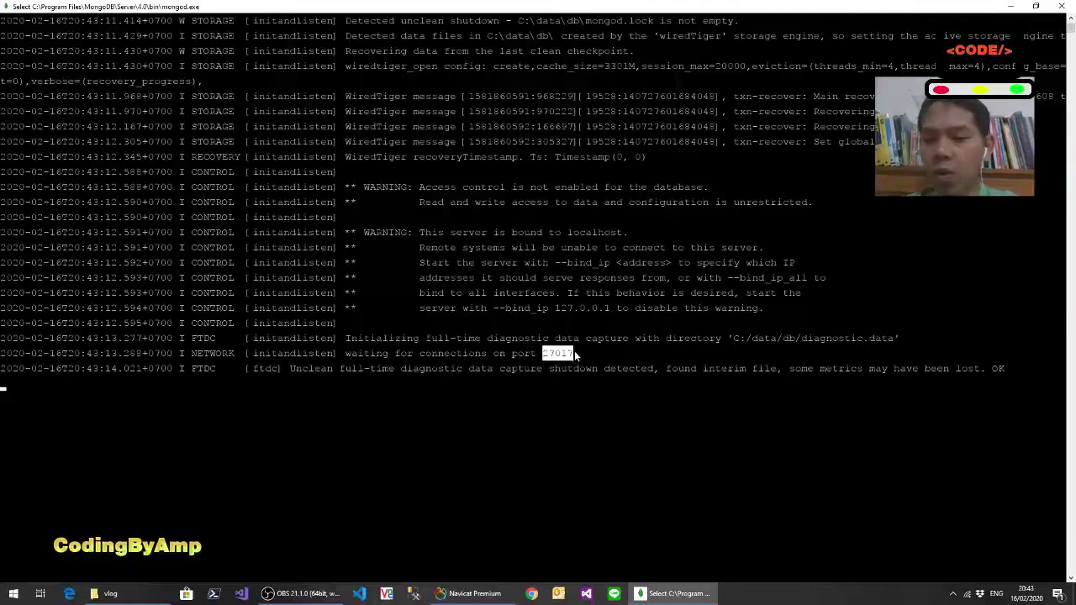
Step: Examine the bind IP address given in the localhost warning of the mongod log
{"action": "left_click_drag", "start_coordinate": [555, 308], "coordinate": [607, 317]}
{"action": "right_click", "coordinate": [588, 311]}
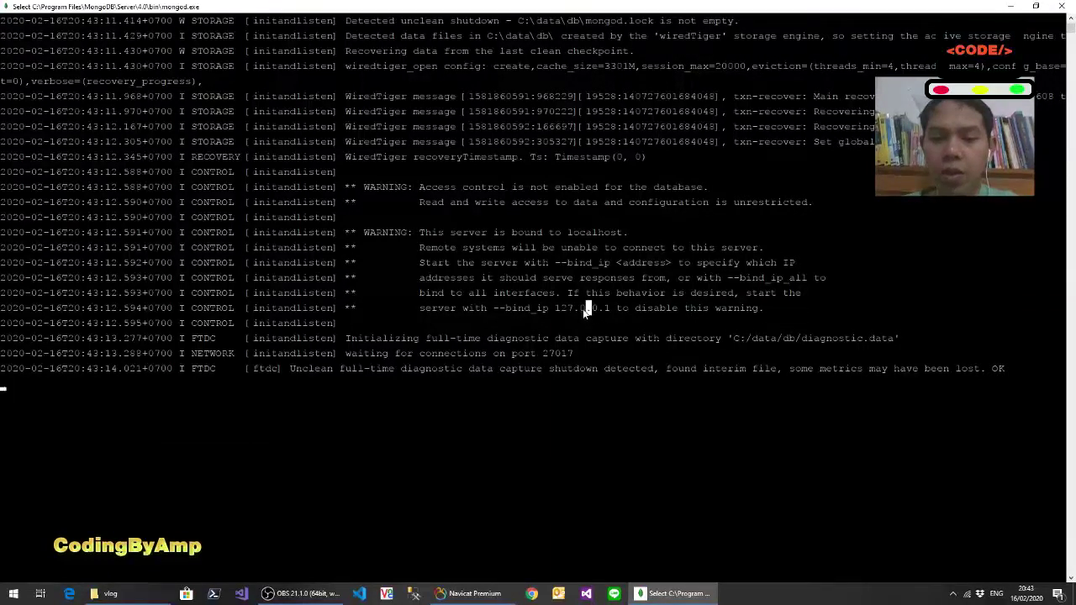
{"action": "left_click_drag", "start_coordinate": [612, 313], "coordinate": [553, 311]}
{"action": "left_click", "coordinate": [552, 309]}
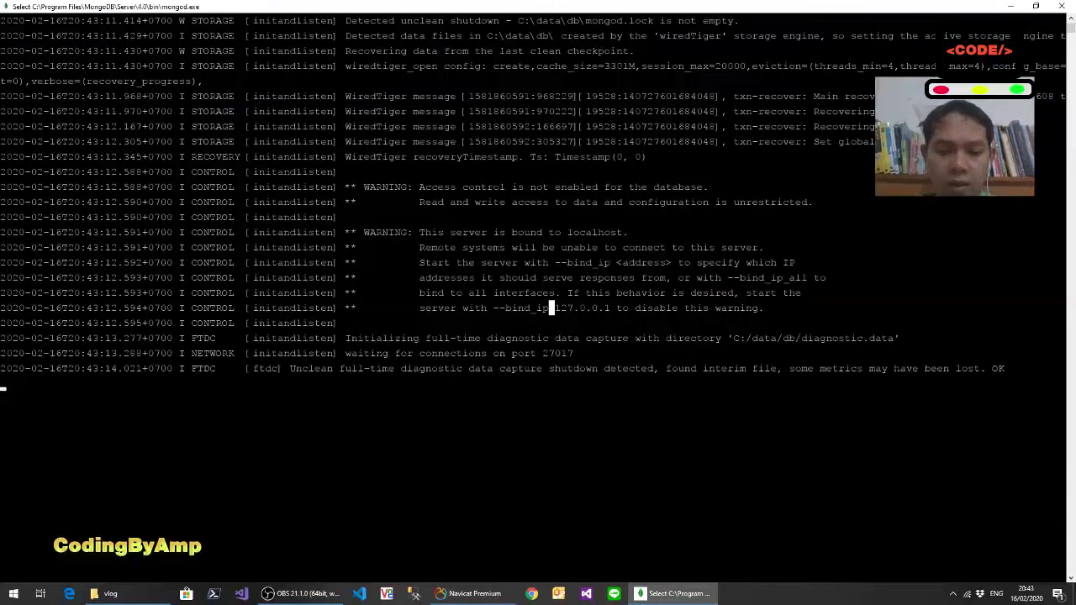
Step: Switch to Navicat Premium and start a new MongoDB connection named codingbyamp_mongodb
{"action": "left_click", "coordinate": [462, 599]}
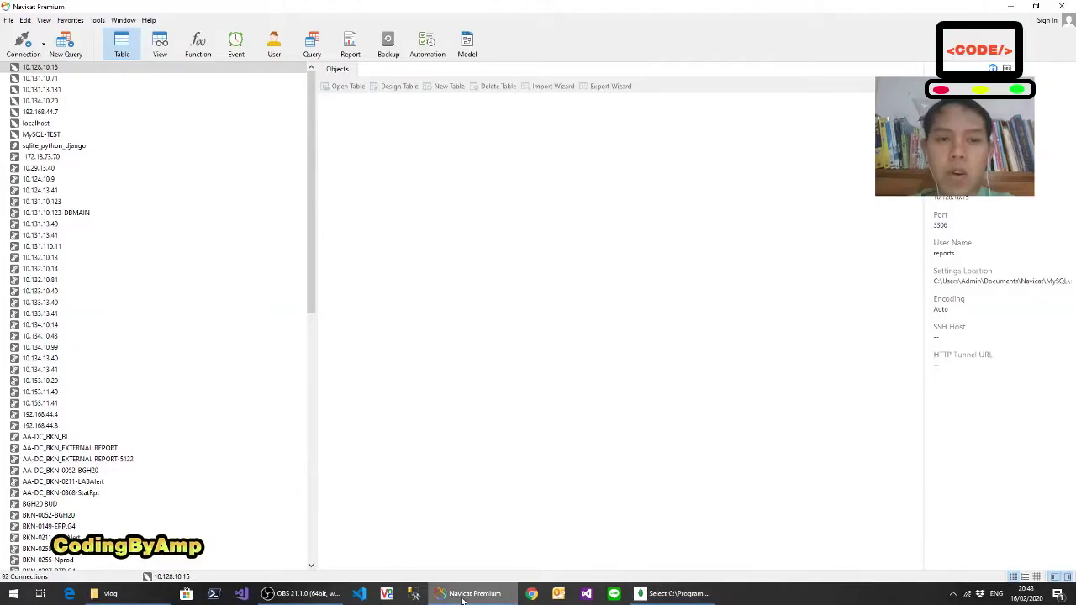
{"action": "left_click", "coordinate": [42, 54]}
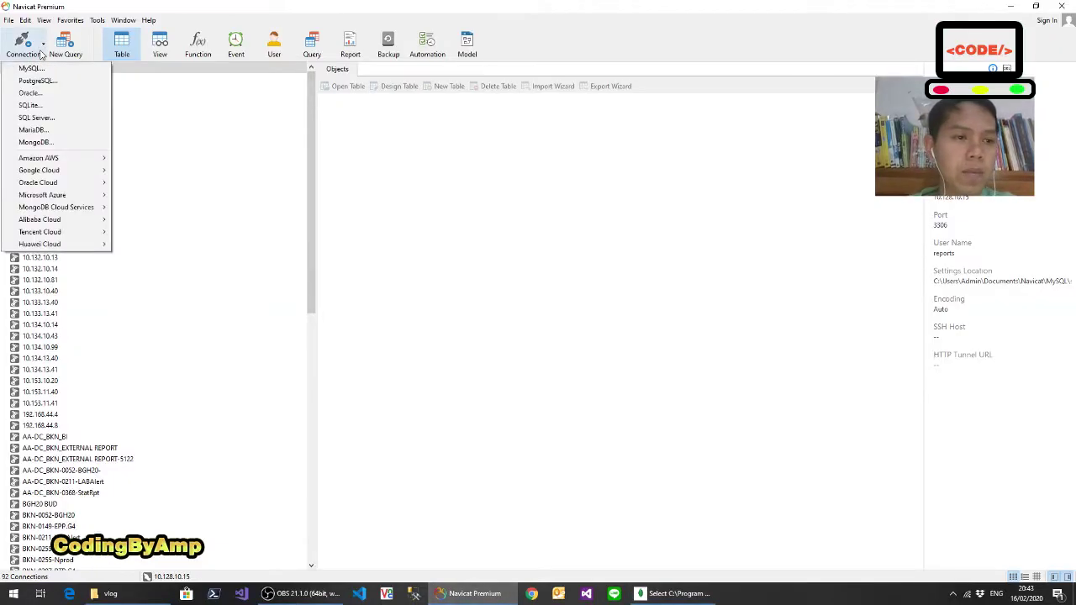
{"action": "left_click", "coordinate": [56, 143]}
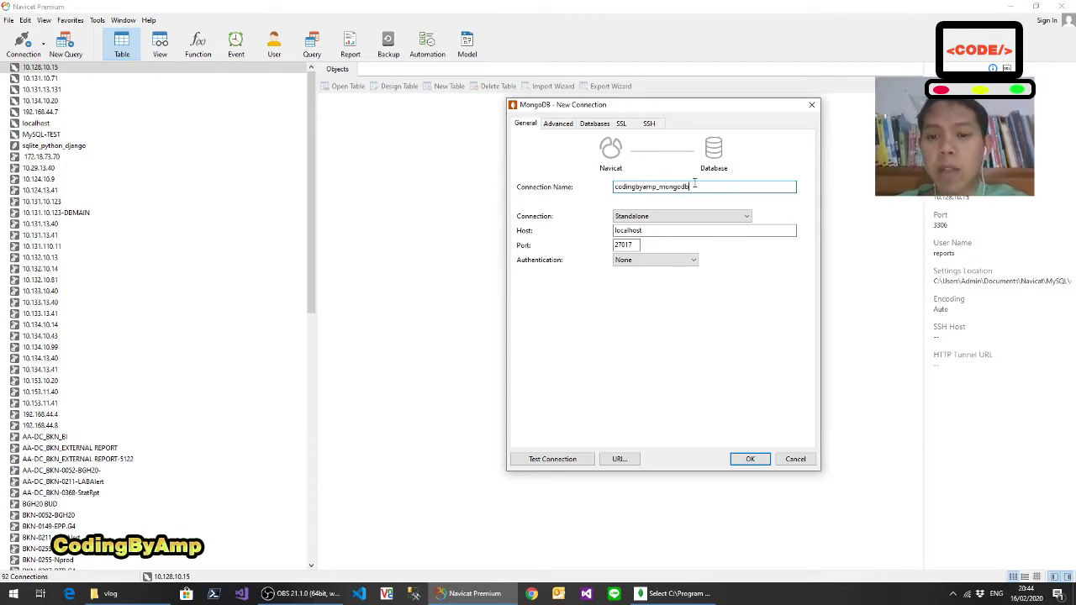
{"action": "left_click_drag", "start_coordinate": [695, 184], "coordinate": [616, 194]}
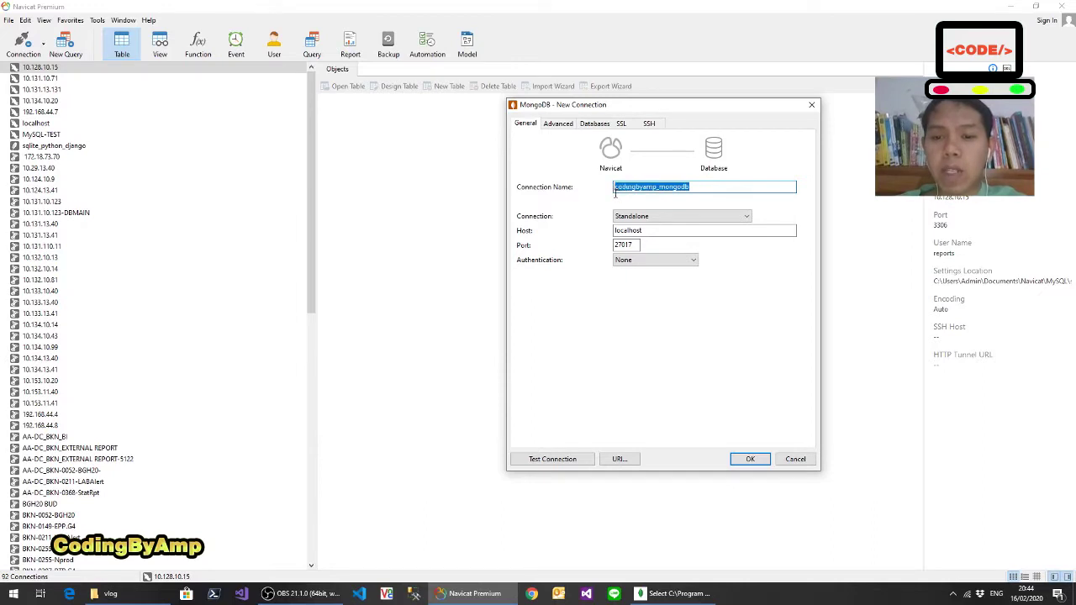
Step: Review the new connection's type, host and authentication options, keeping Standalone, localhost and None
{"action": "left_click", "coordinate": [657, 218]}
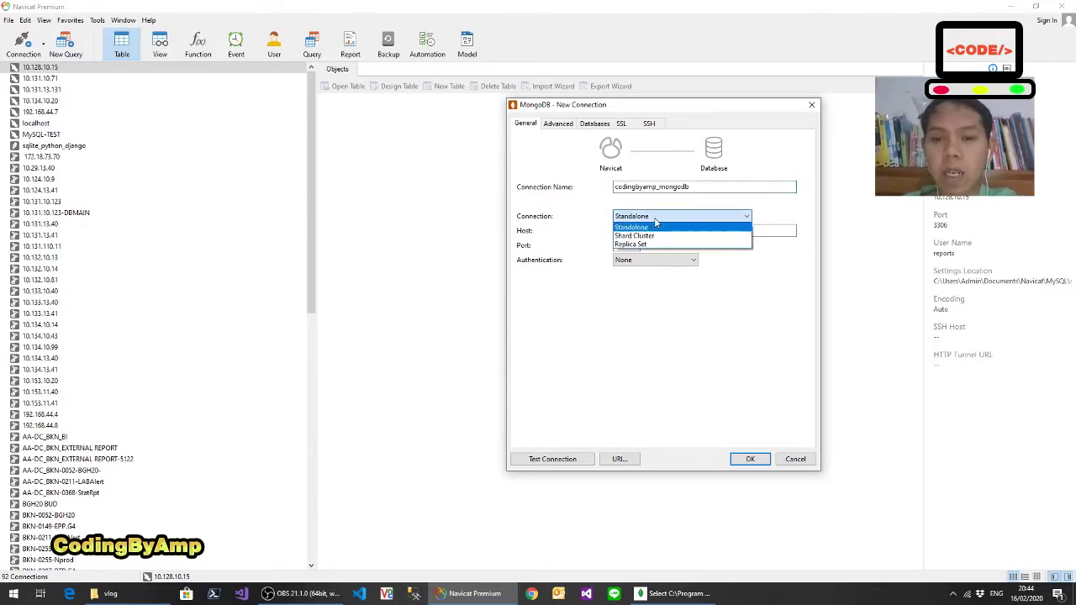
{"action": "left_click", "coordinate": [655, 220]}
{"action": "left_click", "coordinate": [656, 229]}
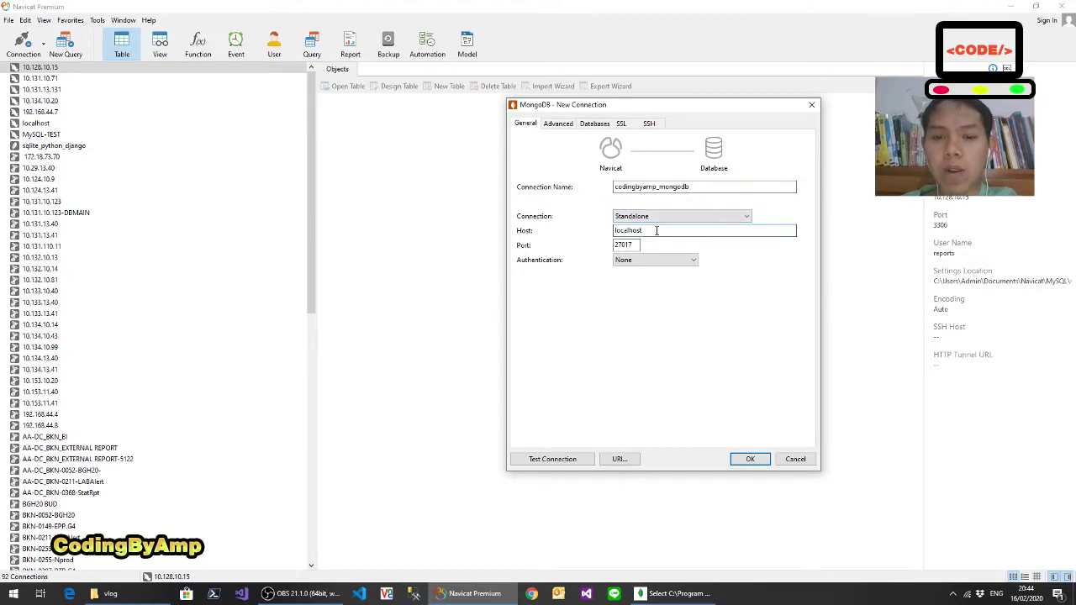
{"action": "left_click_drag", "start_coordinate": [656, 230], "coordinate": [616, 231]}
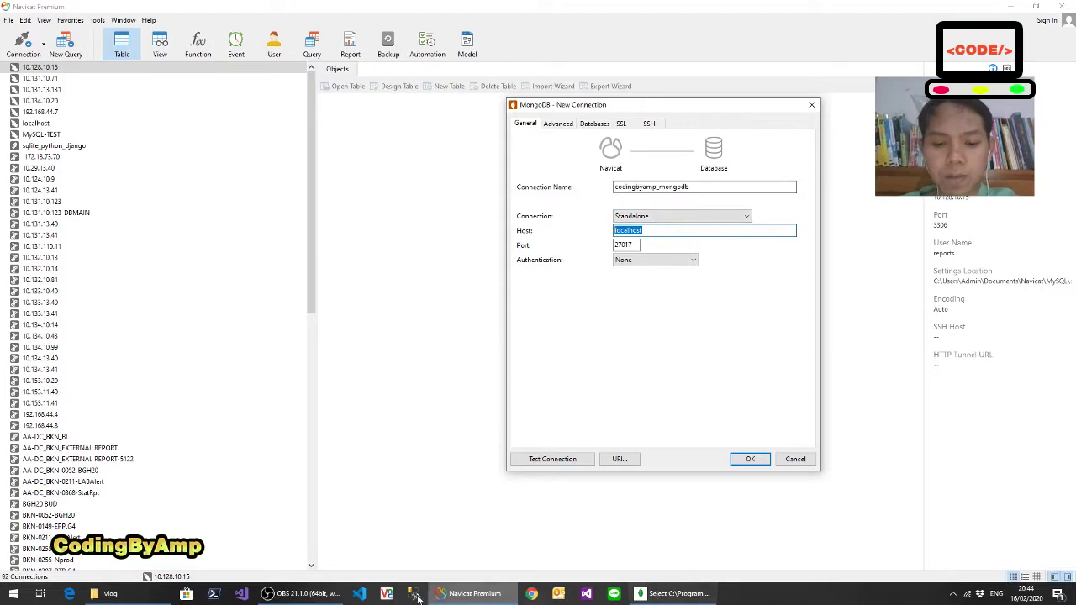
{"action": "left_click", "coordinate": [653, 229]}
{"action": "left_click_drag", "start_coordinate": [652, 230], "coordinate": [617, 231]}
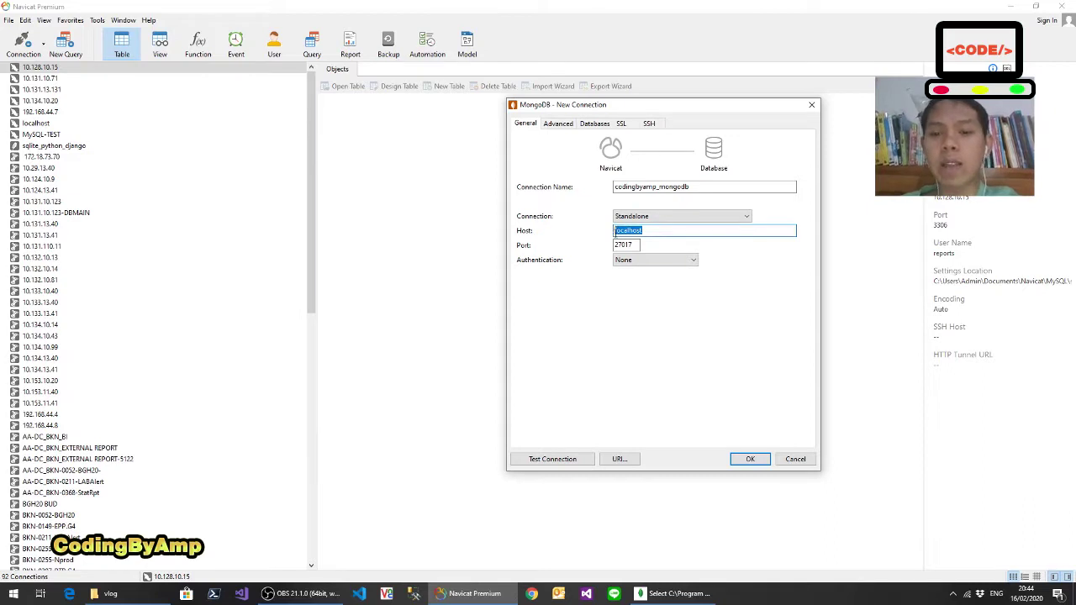
{"action": "left_click", "coordinate": [651, 260]}
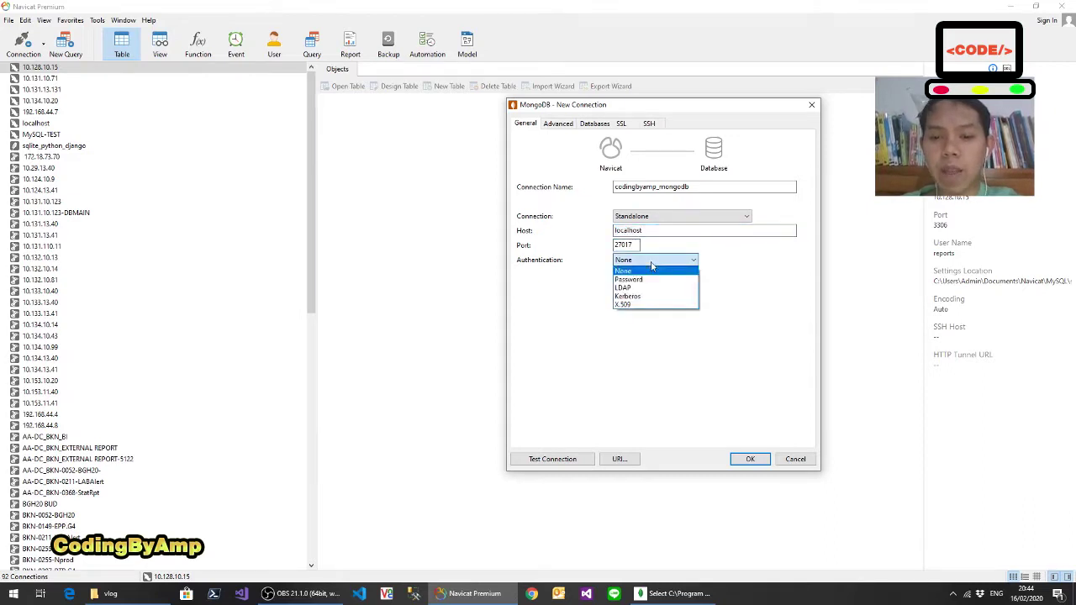
{"action": "left_click", "coordinate": [651, 266]}
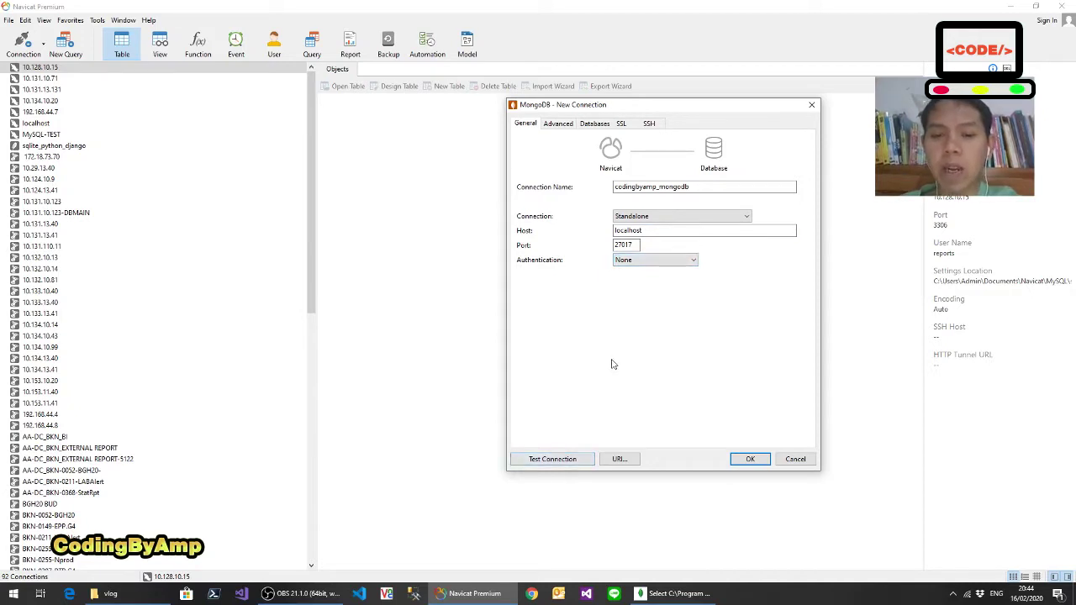
Step: Test the new MongoDB connection and dismiss the result message
{"action": "left_click", "coordinate": [575, 460]}
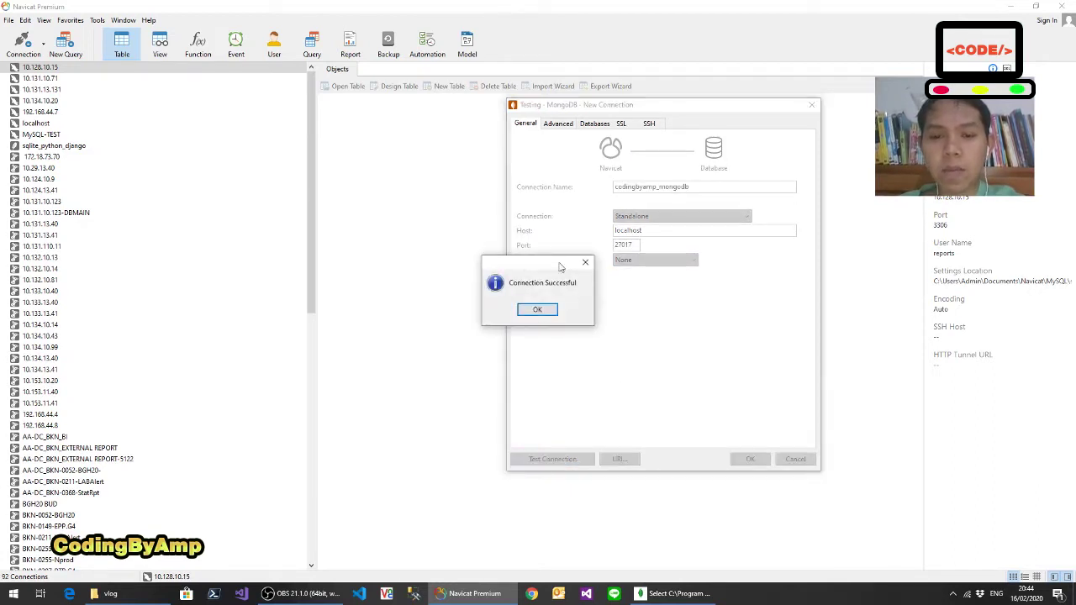
{"action": "left_click_drag", "start_coordinate": [561, 267], "coordinate": [697, 300]}
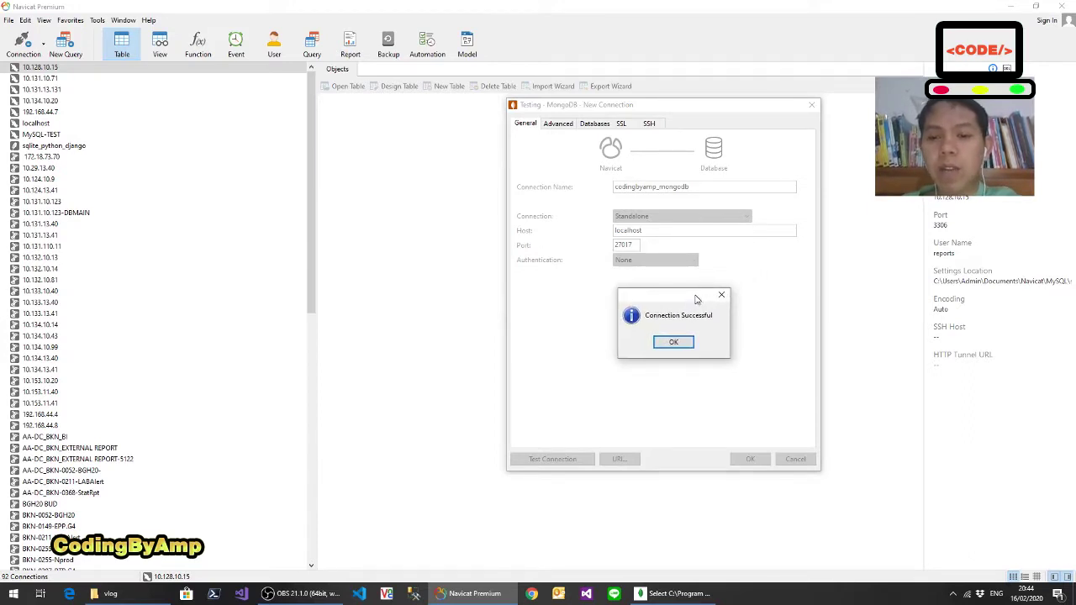
{"action": "left_click", "coordinate": [678, 343]}
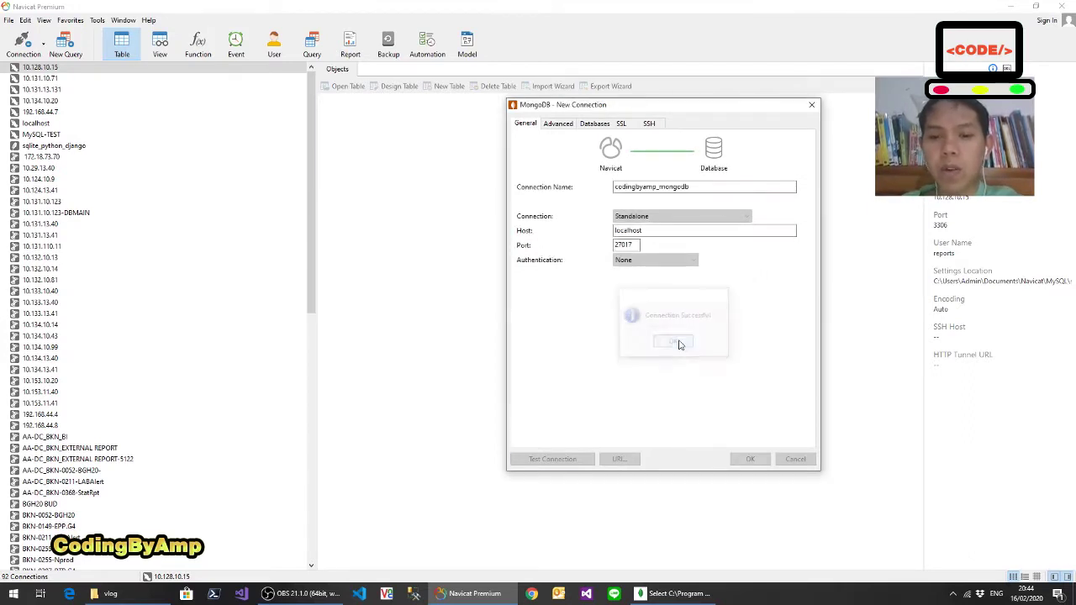
Step: Open the new connection's URI, examine the generated connection string, and accept it without edits
{"action": "left_click", "coordinate": [620, 459]}
{"action": "left_click", "coordinate": [473, 236]}
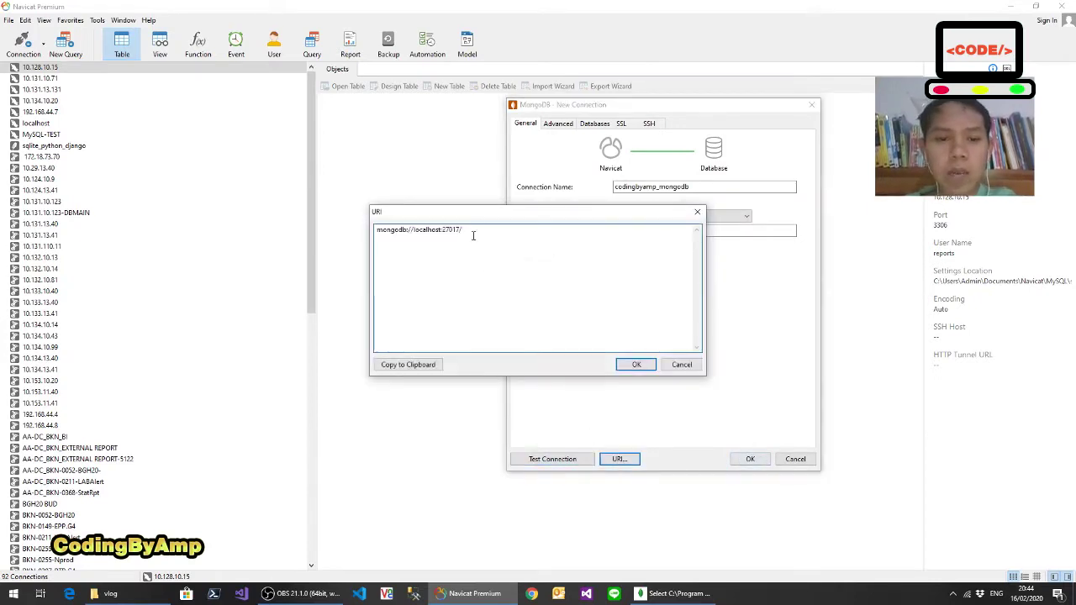
{"action": "left_click_drag", "start_coordinate": [473, 231], "coordinate": [361, 224]}
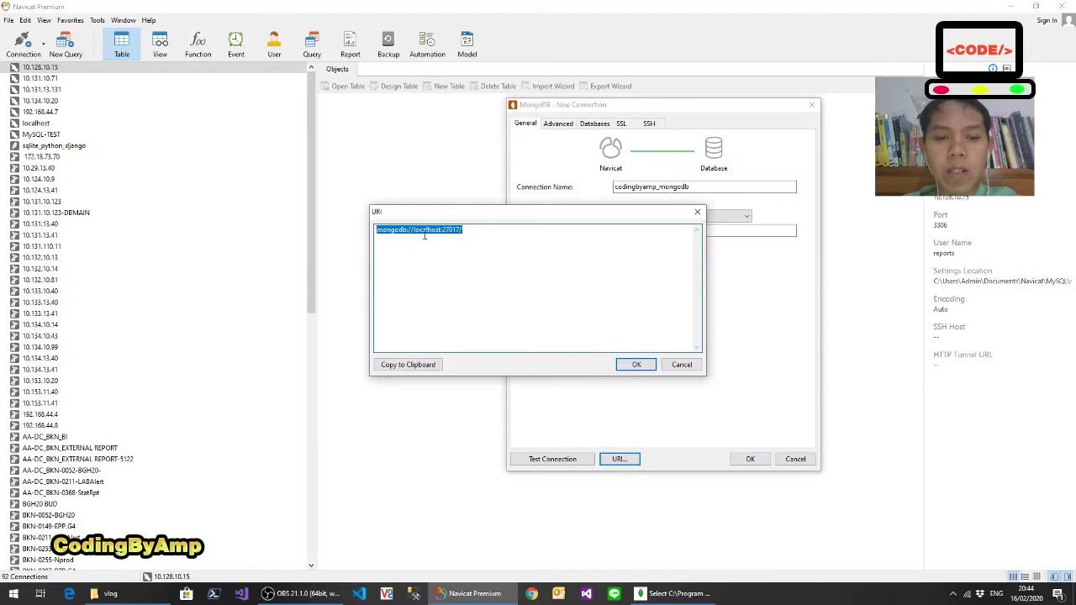
{"action": "left_click", "coordinate": [435, 265]}
{"action": "left_click_drag", "start_coordinate": [473, 229], "coordinate": [373, 225]}
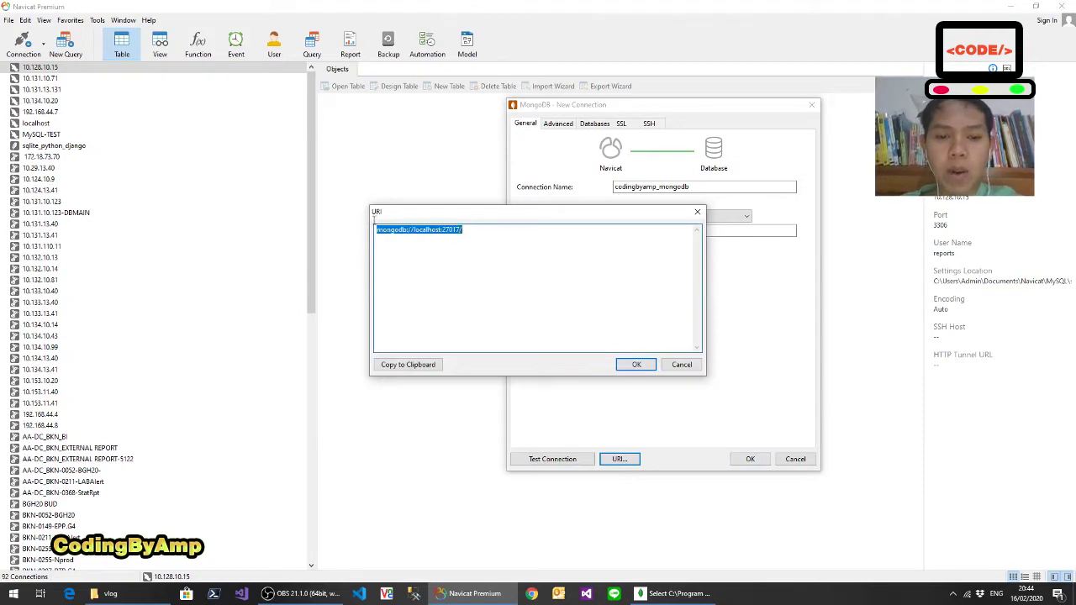
{"action": "left_click", "coordinate": [465, 238]}
{"action": "left_click_drag", "start_coordinate": [464, 231], "coordinate": [375, 230]}
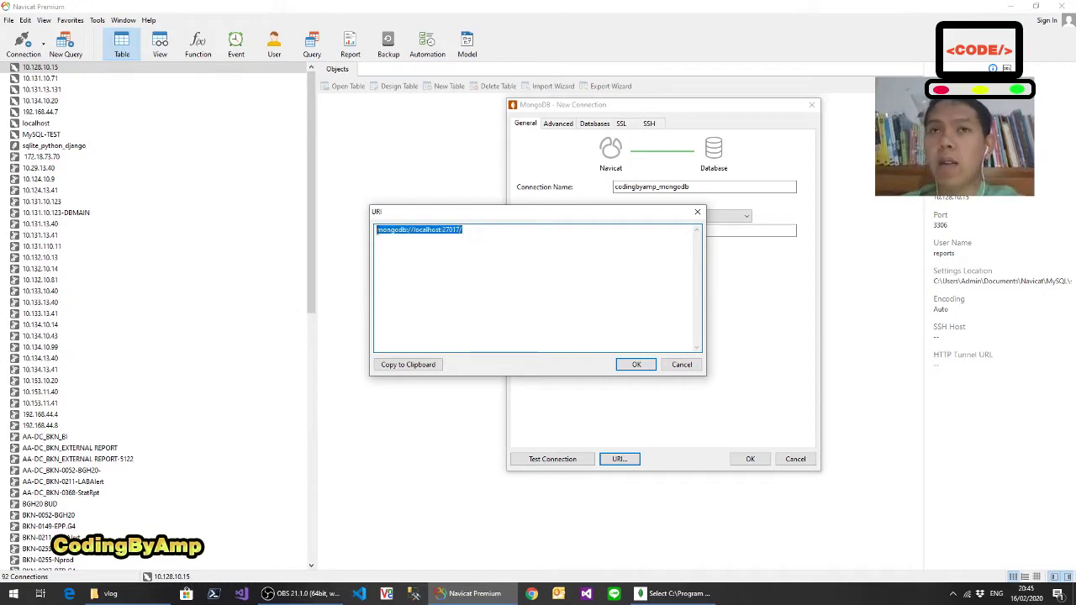
{"action": "left_click", "coordinate": [410, 250]}
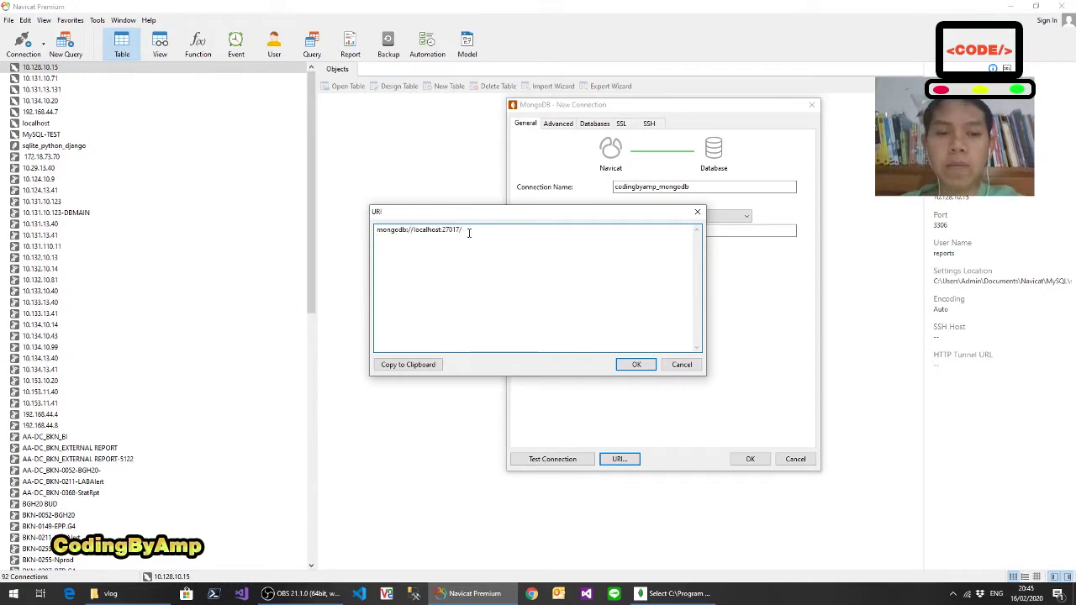
{"action": "left_click_drag", "start_coordinate": [468, 231], "coordinate": [375, 230]}
{"action": "left_click_drag", "start_coordinate": [468, 245], "coordinate": [375, 230]}
{"action": "left_click", "coordinate": [643, 367]}
Step: Save the new MongoDB connection and open codingbyamp_mongodb to list its databases
{"action": "left_click", "coordinate": [751, 460]}
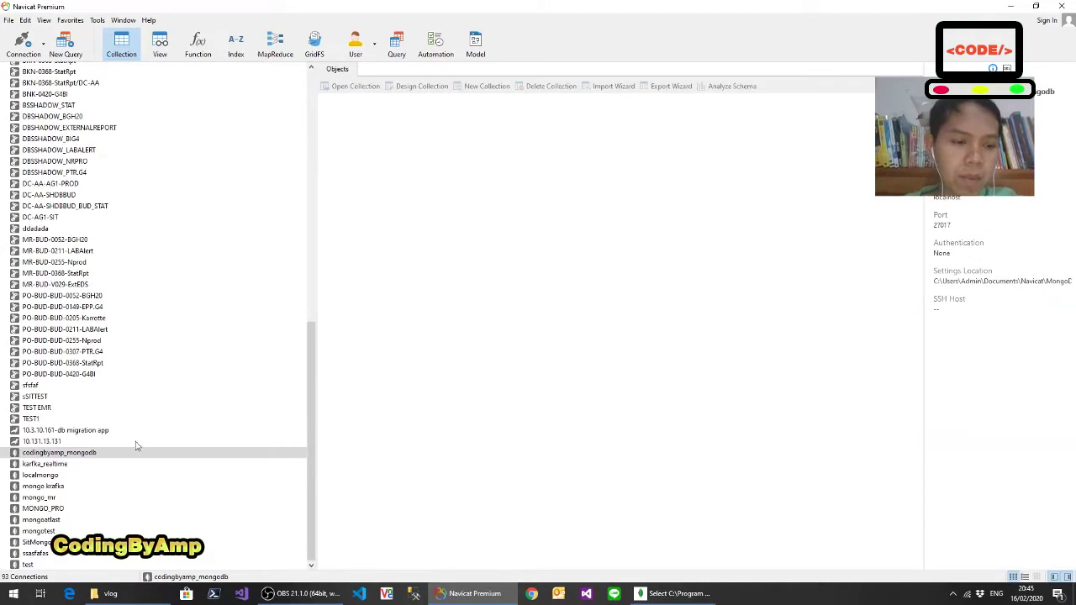
{"action": "left_click", "coordinate": [57, 465]}
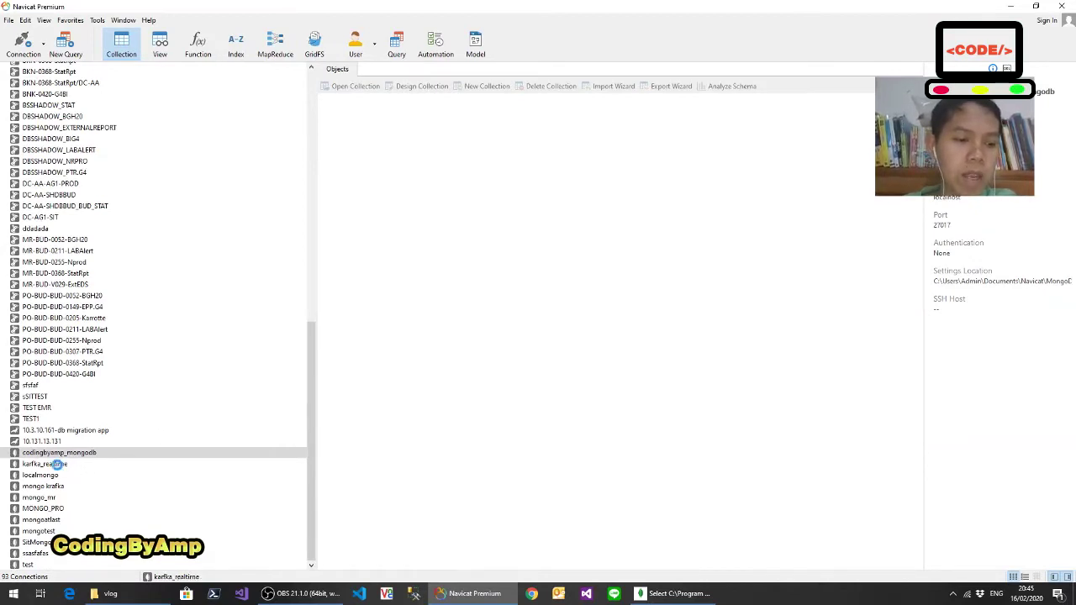
{"action": "left_click", "coordinate": [79, 456]}
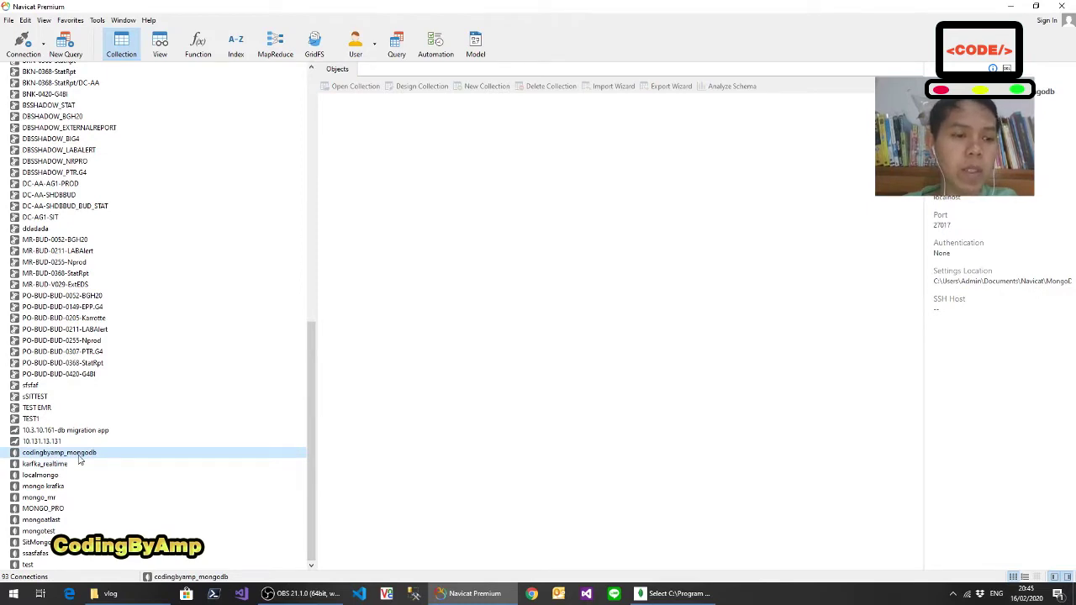
{"action": "double_click", "coordinate": [80, 458]}
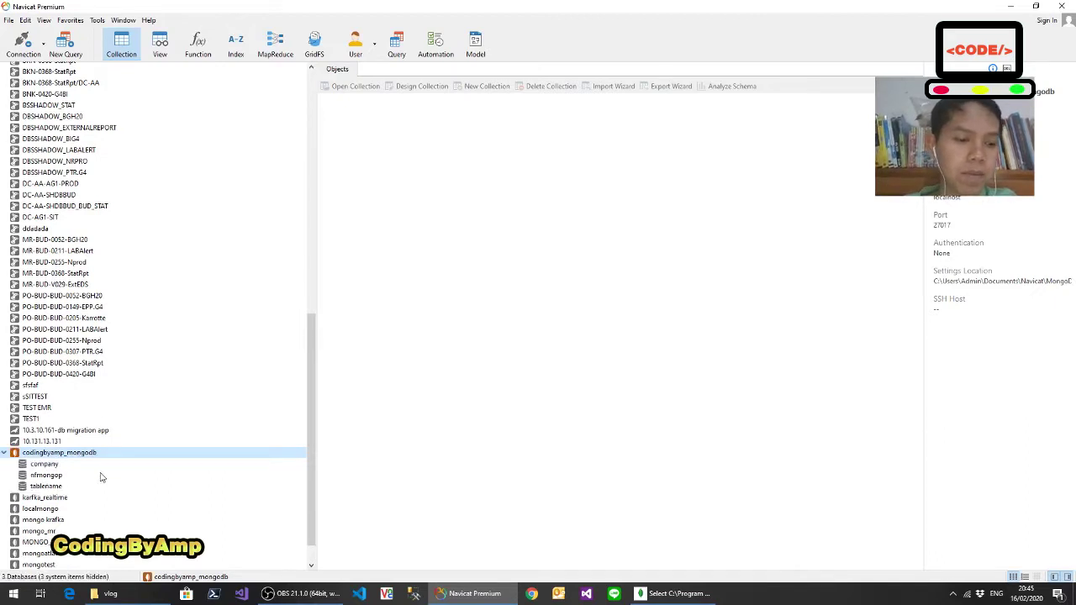
Step: Look through the company, nfmongop and tablename databases under the codingbyamp_mongodb connection
{"action": "left_click", "coordinate": [53, 468]}
{"action": "left_click", "coordinate": [53, 475]}
{"action": "left_click", "coordinate": [57, 486]}
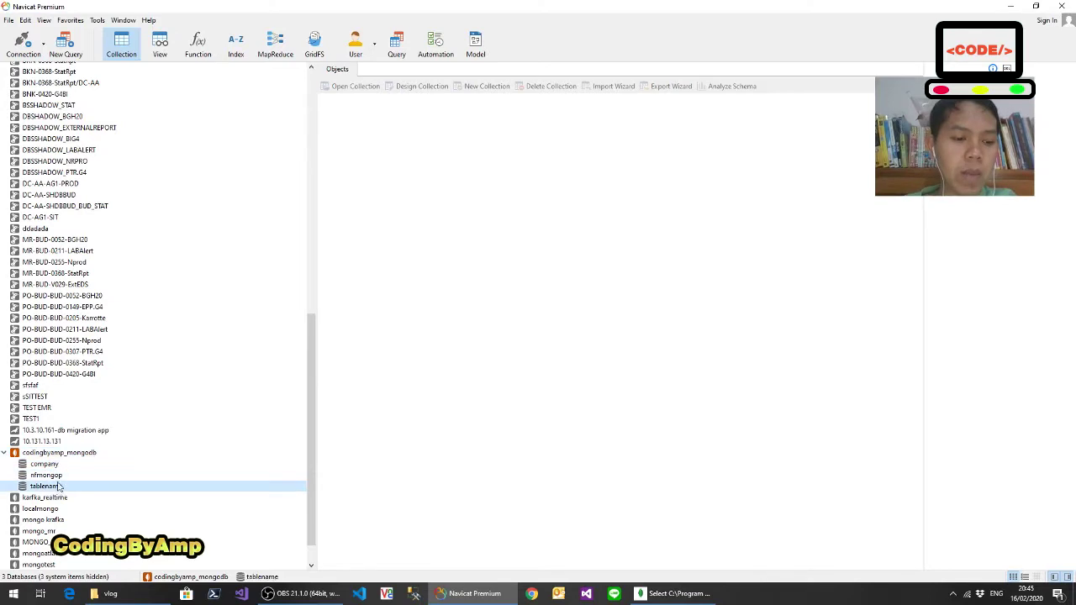
{"action": "left_click", "coordinate": [67, 465]}
{"action": "left_click", "coordinate": [62, 477]}
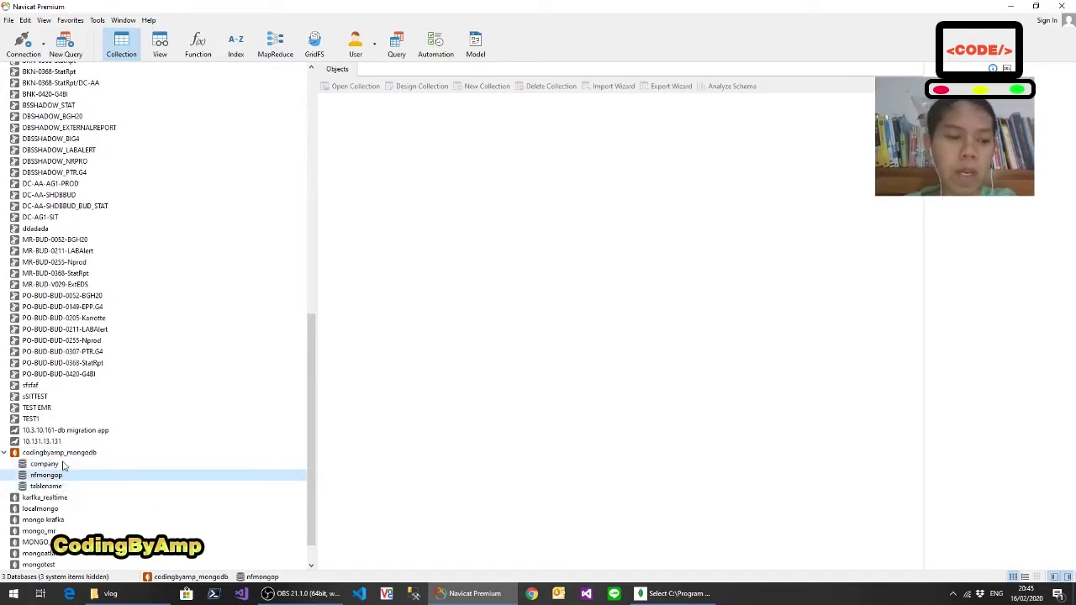
{"action": "left_click", "coordinate": [63, 465]}
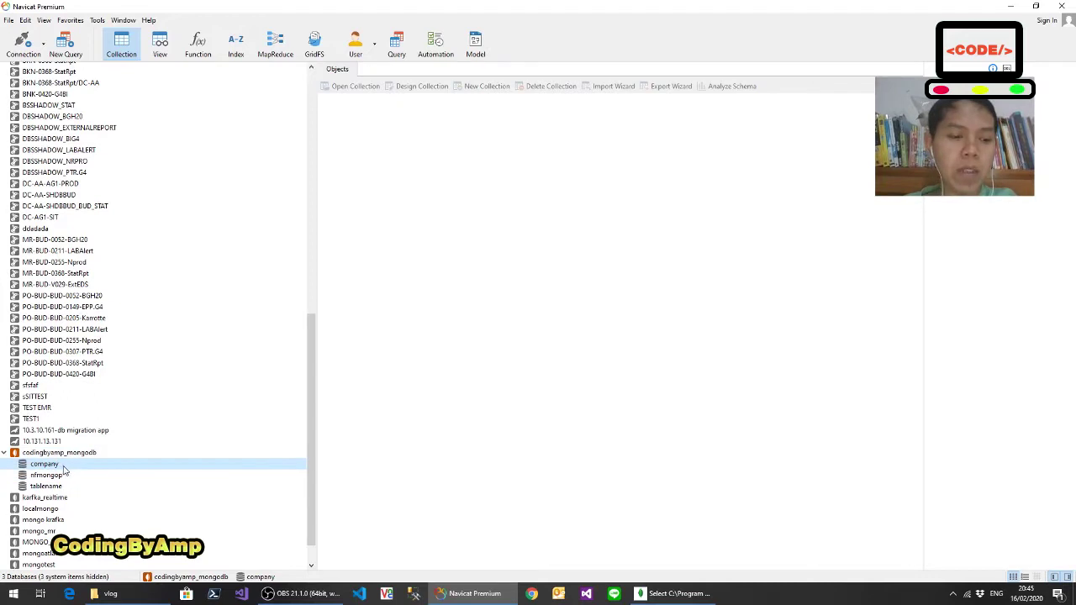
{"action": "left_click", "coordinate": [66, 477]}
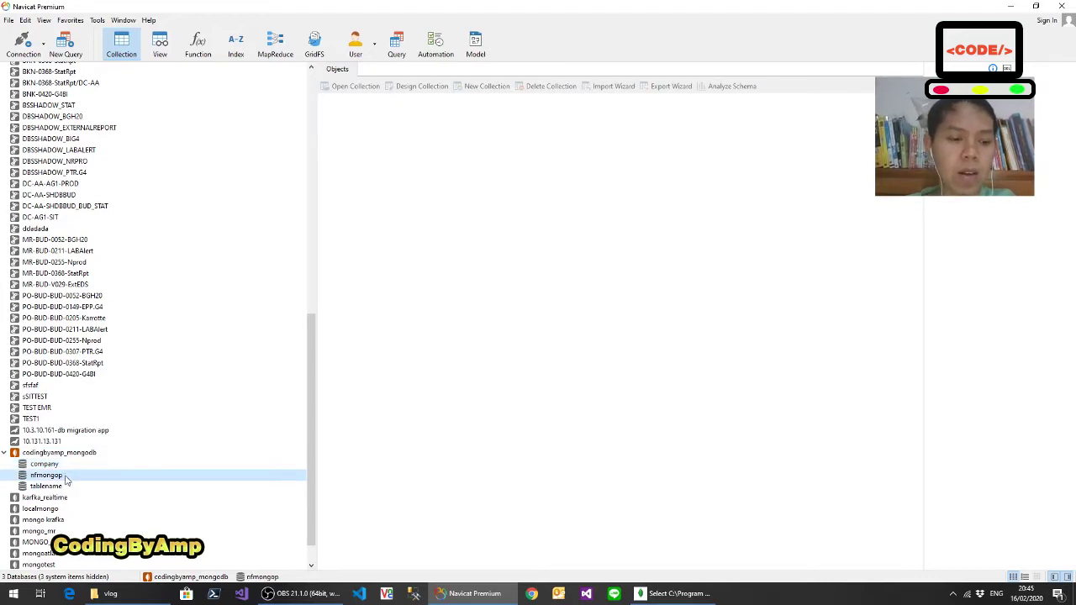
Step: Open the nfmongop database and expand its Collections node
{"action": "double_click", "coordinate": [66, 476]}
{"action": "left_click", "coordinate": [98, 486]}
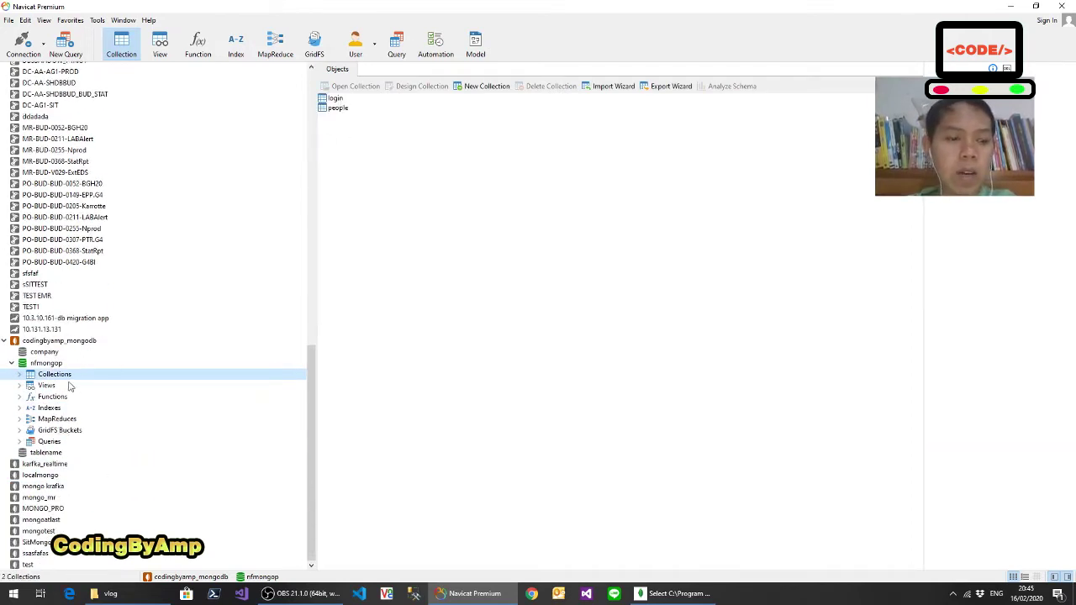
{"action": "double_click", "coordinate": [29, 378]}
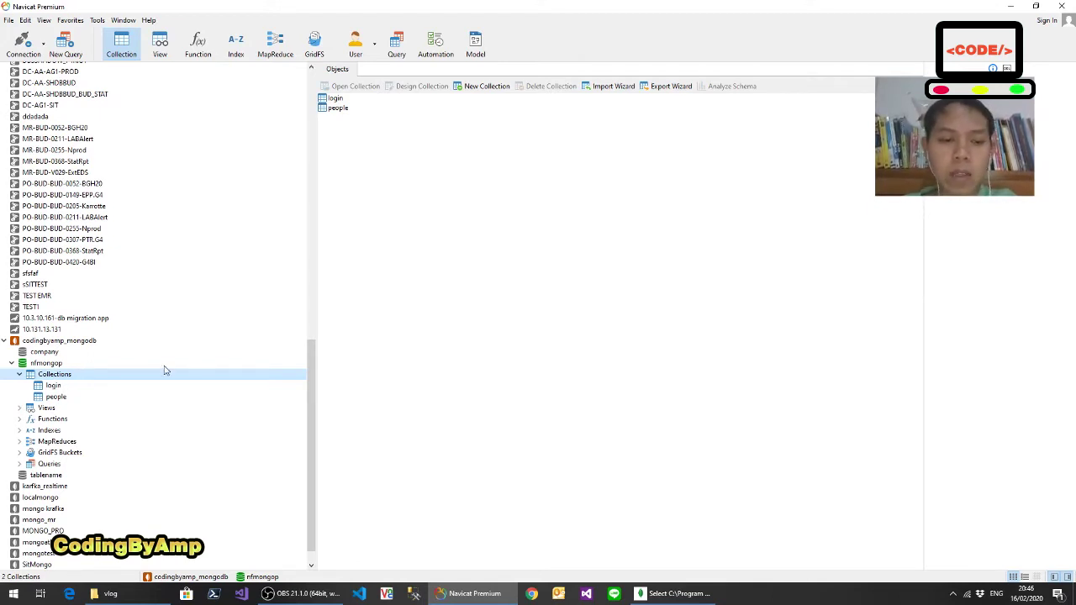
Step: Look over the login and people collections of the nfmongop database
{"action": "left_click", "coordinate": [120, 387]}
{"action": "left_click", "coordinate": [119, 397]}
{"action": "left_click", "coordinate": [118, 386]}
{"action": "left_click", "coordinate": [123, 378]}
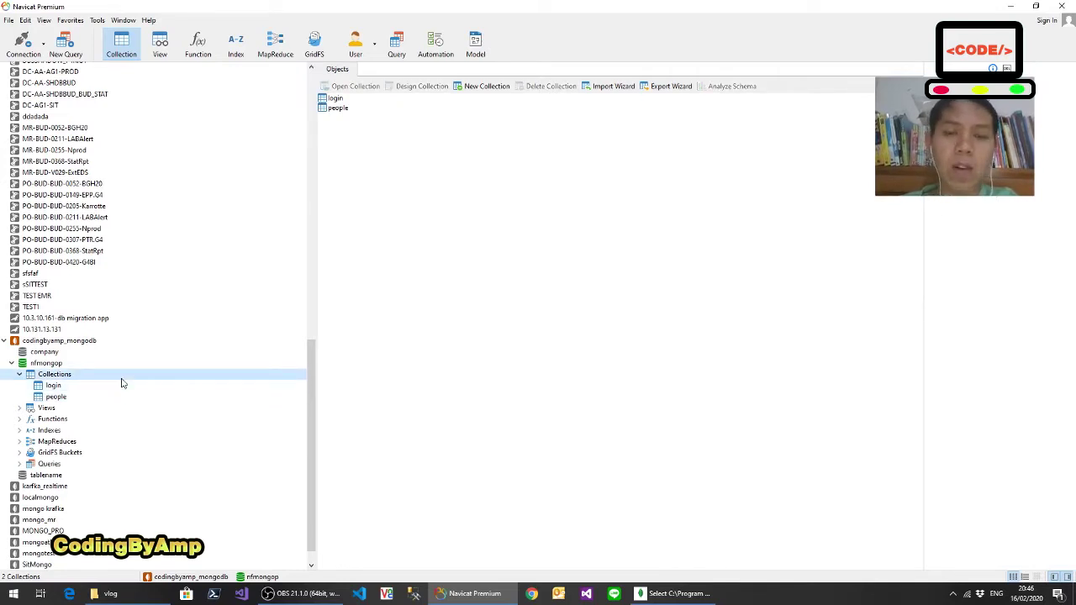
Step: Open the login collection of the nfmongop database and widen its _id, user and pass columns
{"action": "left_click", "coordinate": [101, 385]}
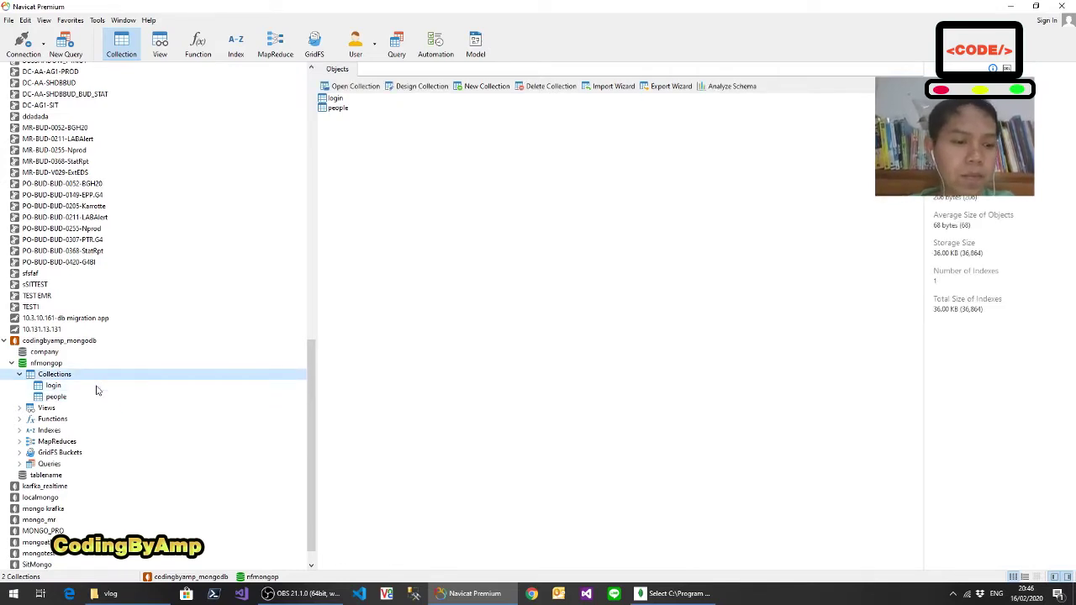
{"action": "left_click", "coordinate": [101, 375]}
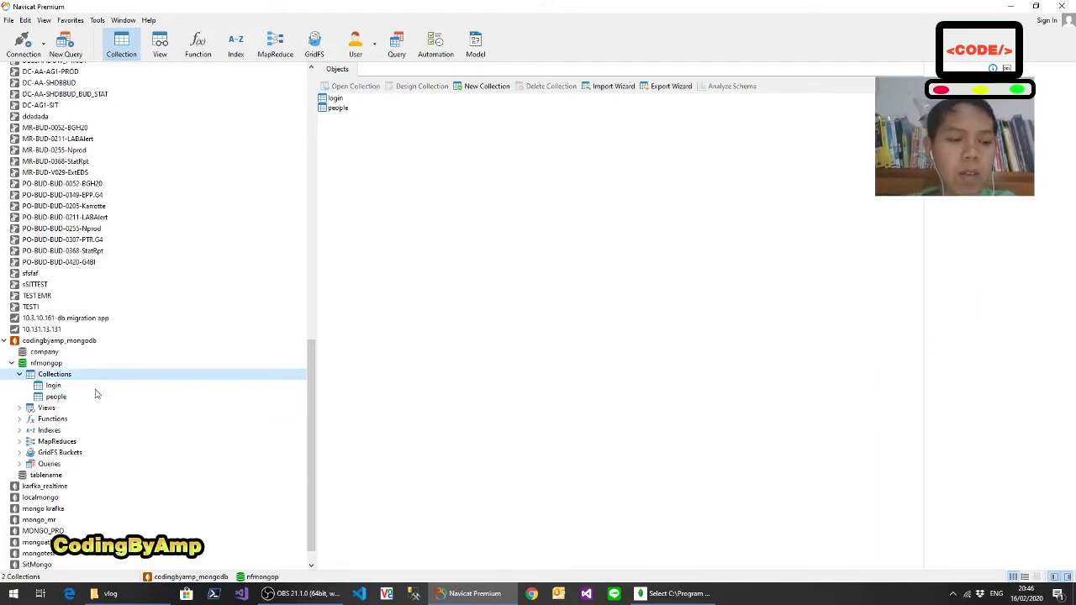
{"action": "left_click", "coordinate": [97, 387]}
{"action": "left_click", "coordinate": [97, 399]}
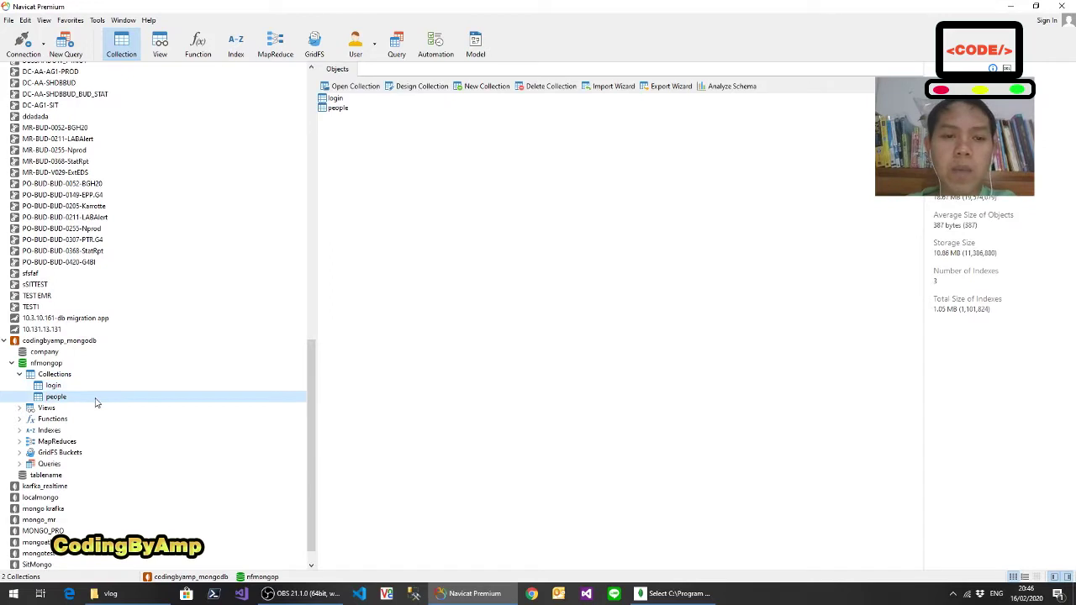
{"action": "left_click", "coordinate": [97, 389]}
{"action": "double_click", "coordinate": [96, 388]}
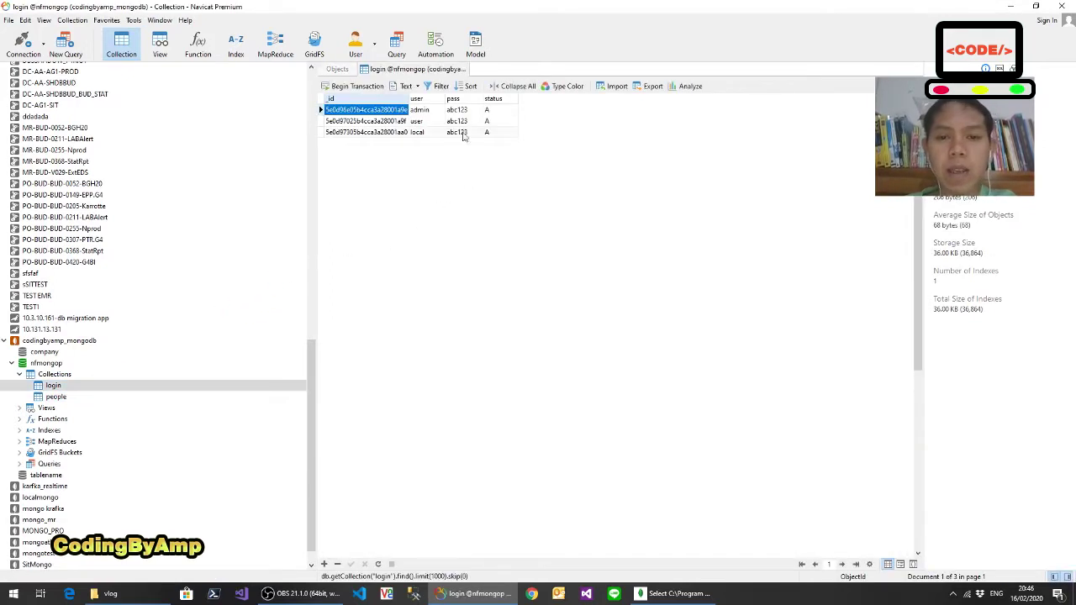
{"action": "left_click_drag", "start_coordinate": [411, 100], "coordinate": [615, 99]}
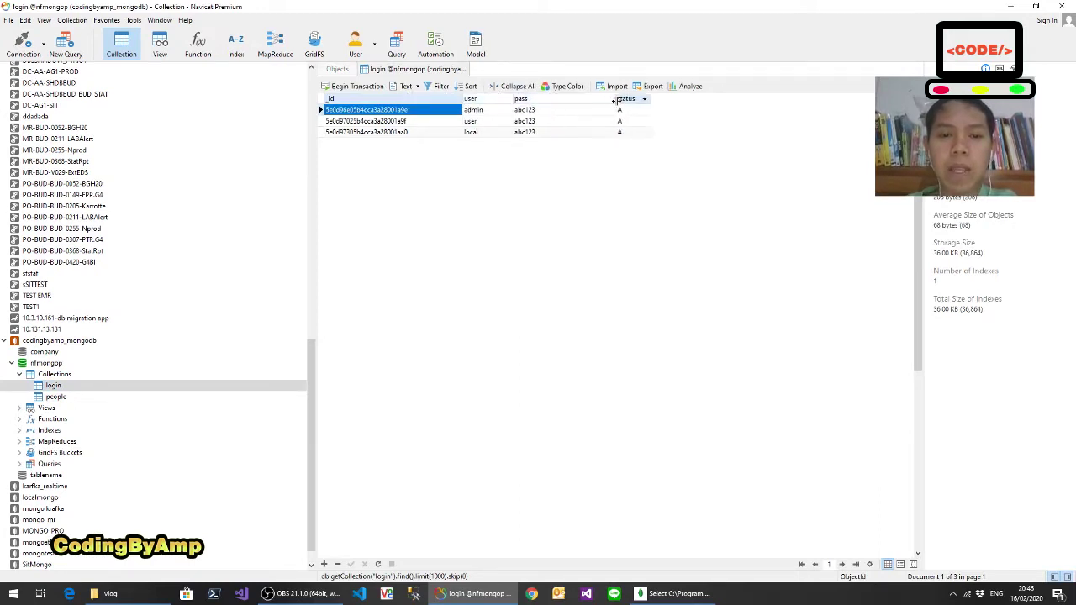
Step: Examine the _id values of the three documents in the login collection
{"action": "left_click", "coordinate": [427, 111]}
{"action": "left_click_drag", "start_coordinate": [409, 110], "coordinate": [320, 110]}
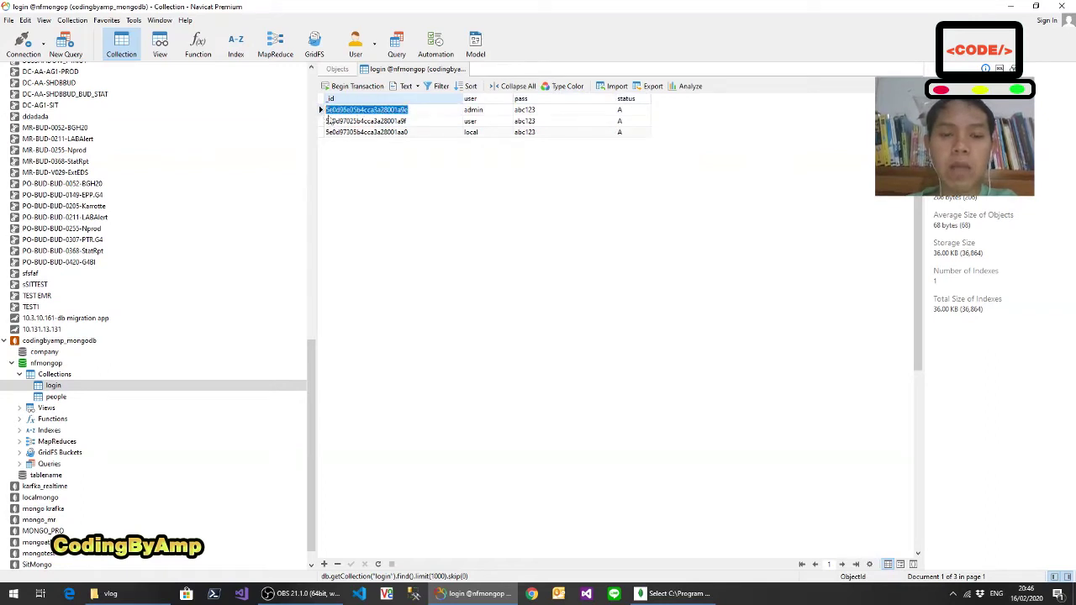
{"action": "left_click", "coordinate": [326, 120]}
{"action": "left_click", "coordinate": [327, 120]}
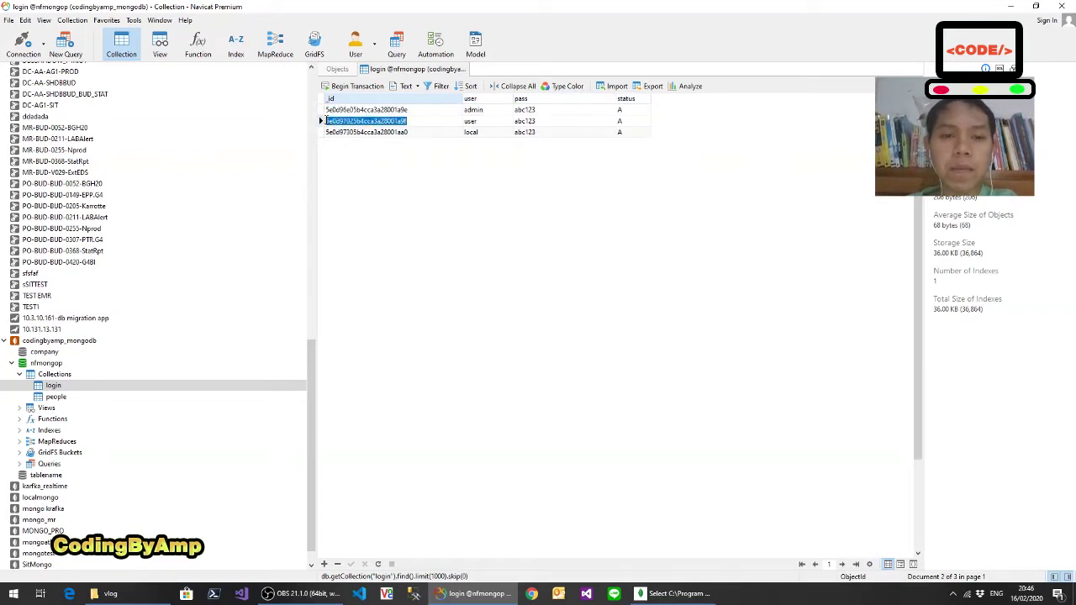
{"action": "left_click", "coordinate": [413, 110]}
{"action": "left_click", "coordinate": [413, 110]}
{"action": "left_click", "coordinate": [335, 110]}
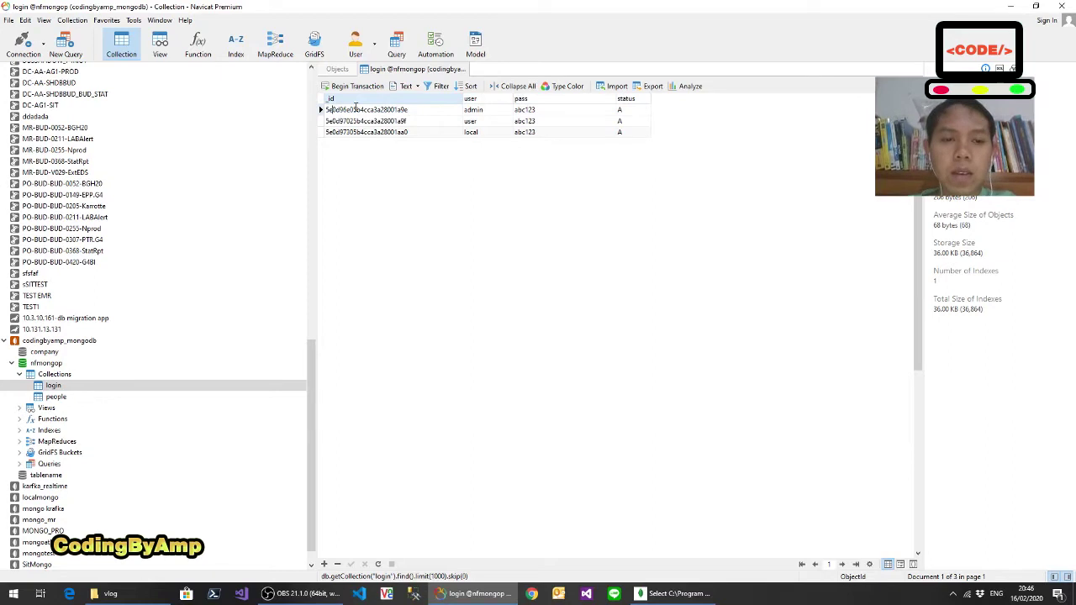
{"action": "left_click_drag", "start_coordinate": [418, 110], "coordinate": [330, 112]}
{"action": "left_click", "coordinate": [397, 122]}
{"action": "left_click_drag", "start_coordinate": [410, 121], "coordinate": [326, 122]}
{"action": "left_click", "coordinate": [401, 129]}
{"action": "double_click", "coordinate": [345, 133]}
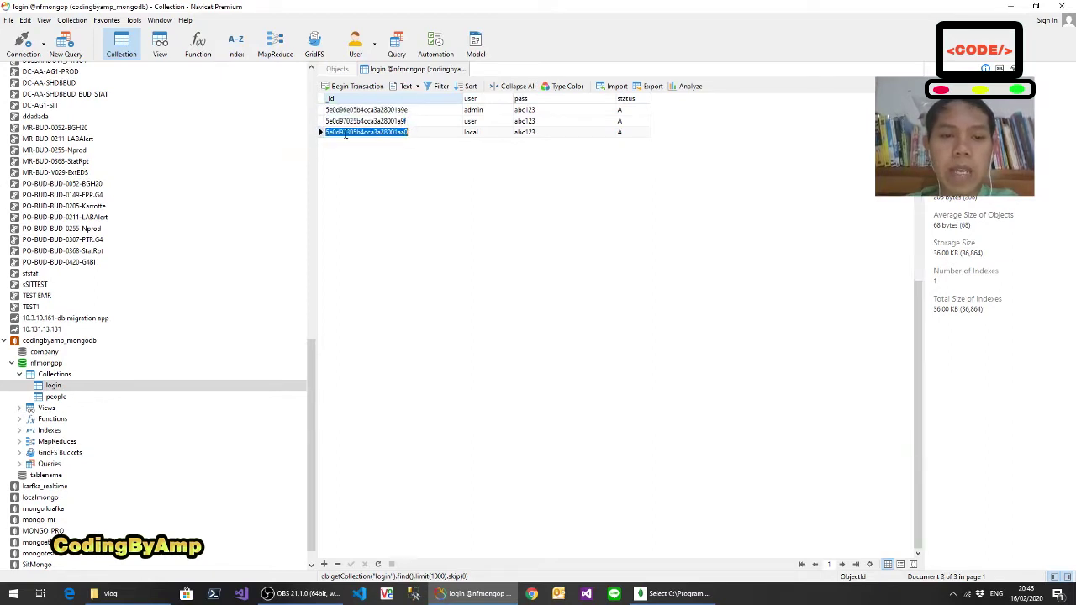
{"action": "left_click", "coordinate": [392, 140]}
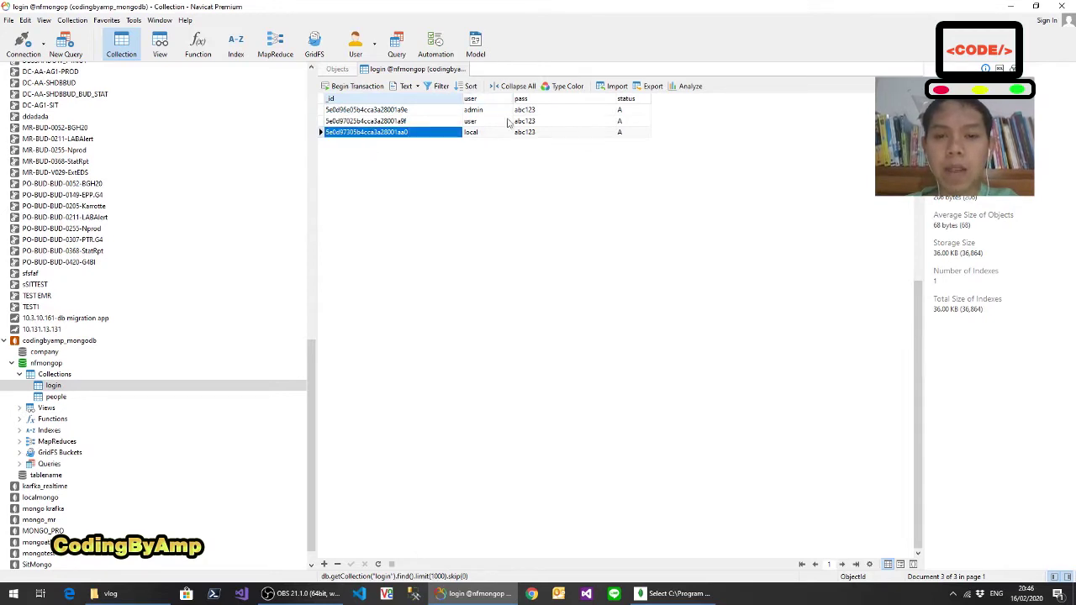
Step: Look at the user, pass and status fields of the first login document
{"action": "left_click", "coordinate": [496, 112]}
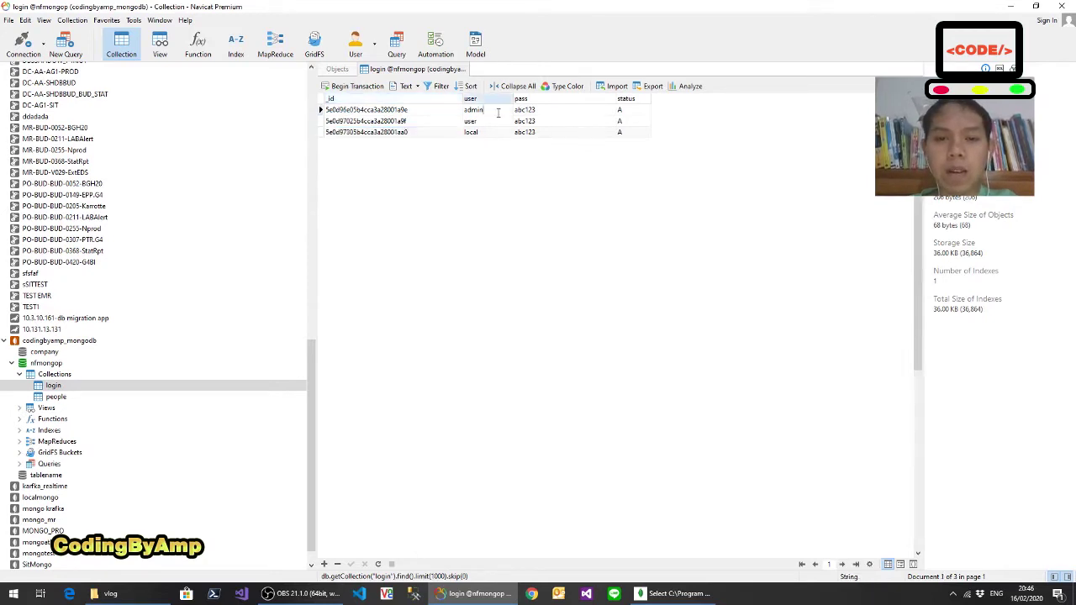
{"action": "left_click", "coordinate": [540, 116]}
{"action": "double_click", "coordinate": [633, 116]}
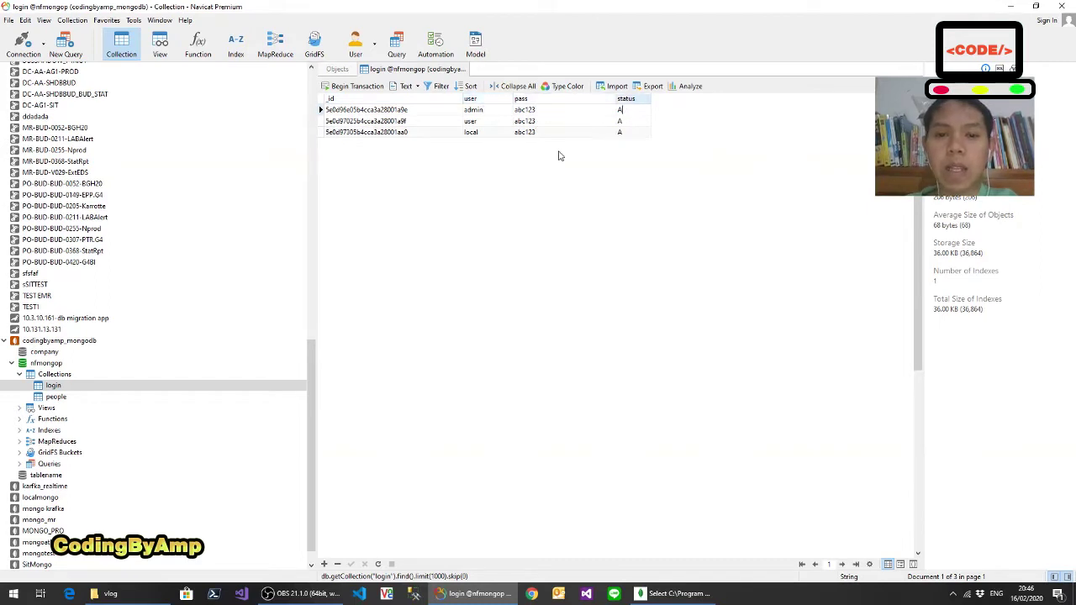
Step: Open the people collection of nfmongop, widening its quote column and narrowing its last_name column
{"action": "left_click", "coordinate": [113, 397]}
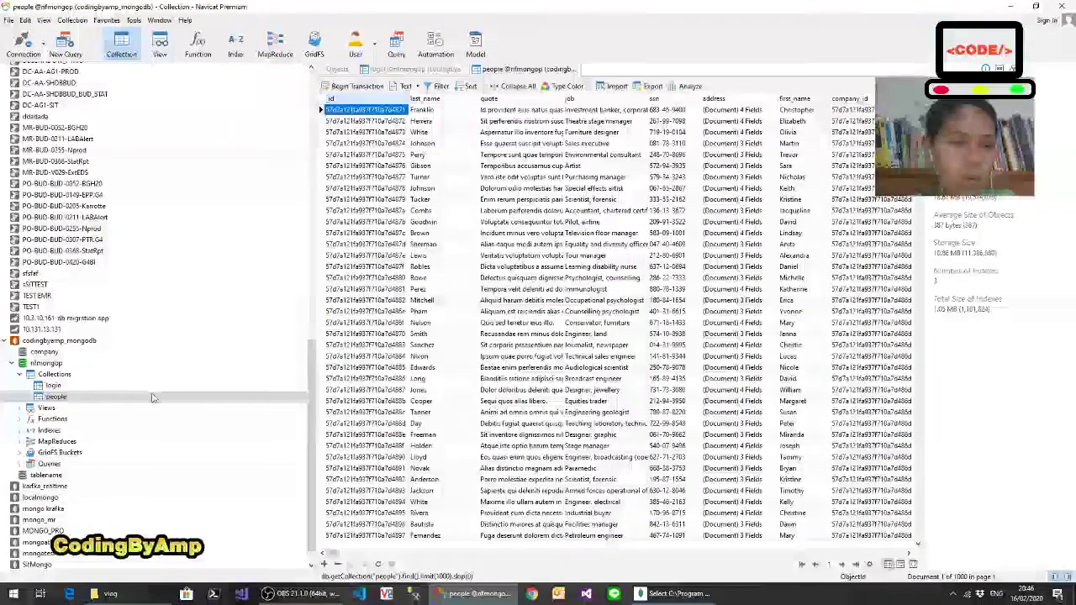
{"action": "left_click_drag", "start_coordinate": [593, 103], "coordinate": [625, 102]}
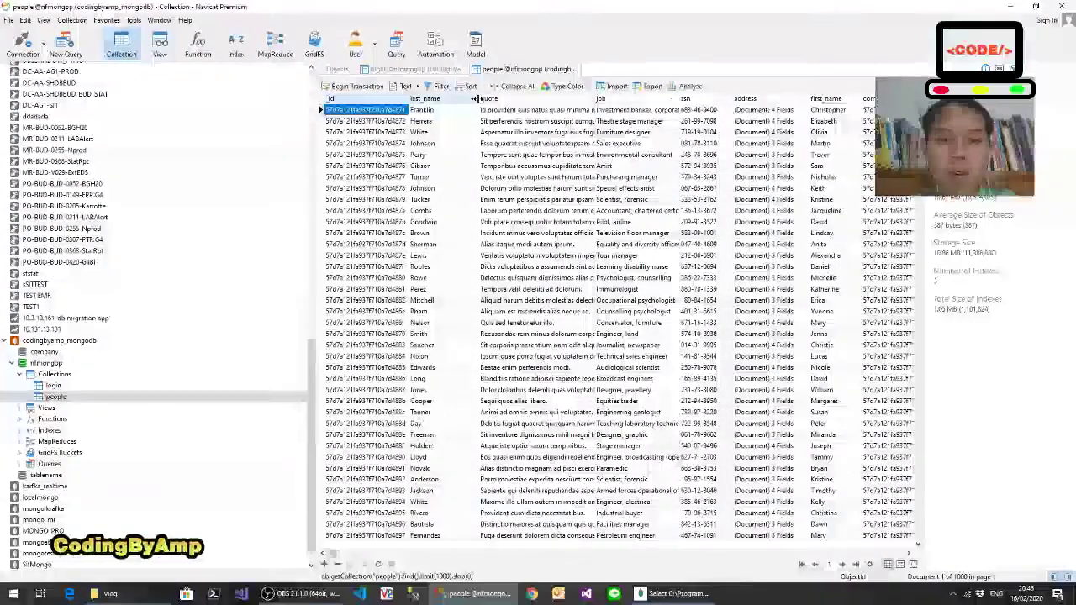
{"action": "left_click_drag", "start_coordinate": [475, 100], "coordinate": [463, 99]}
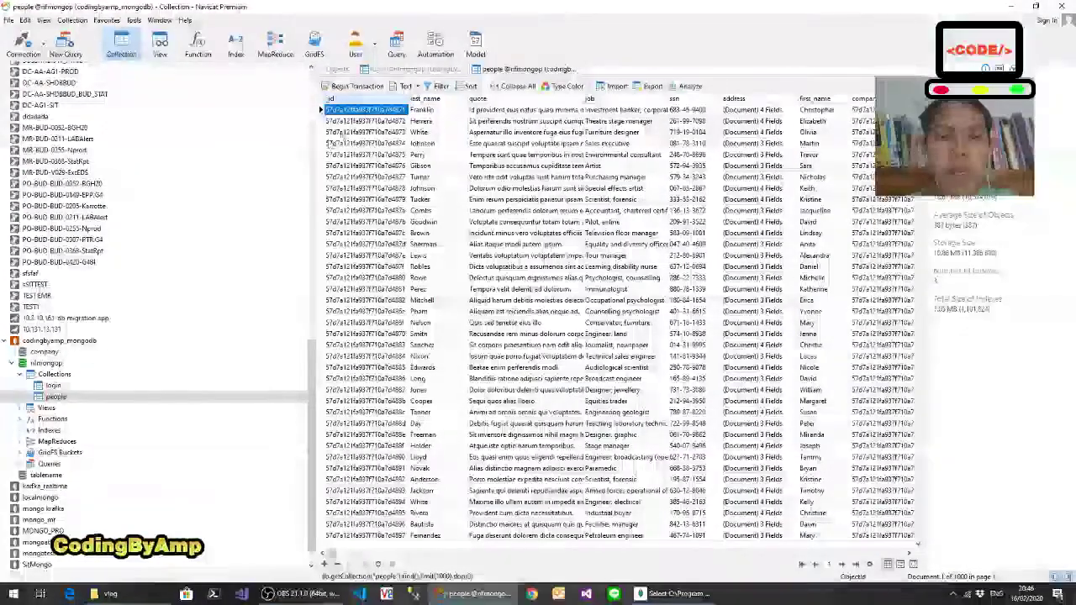
Step: Expand the embedded address document of the people collection into separate columns and look through the remaining fields
{"action": "left_click", "coordinate": [480, 123]}
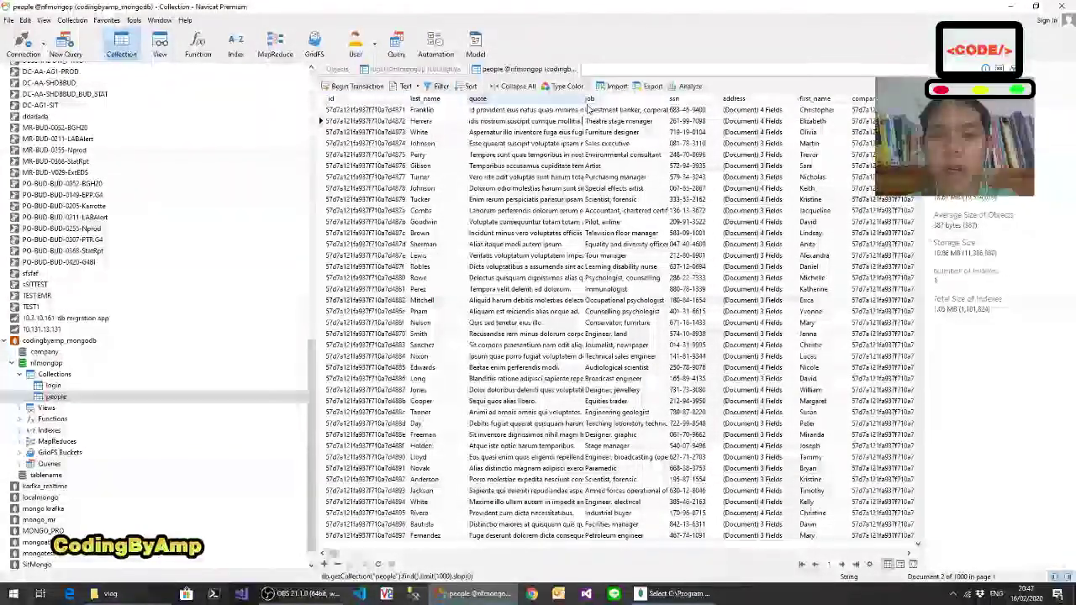
{"action": "left_click", "coordinate": [622, 123]}
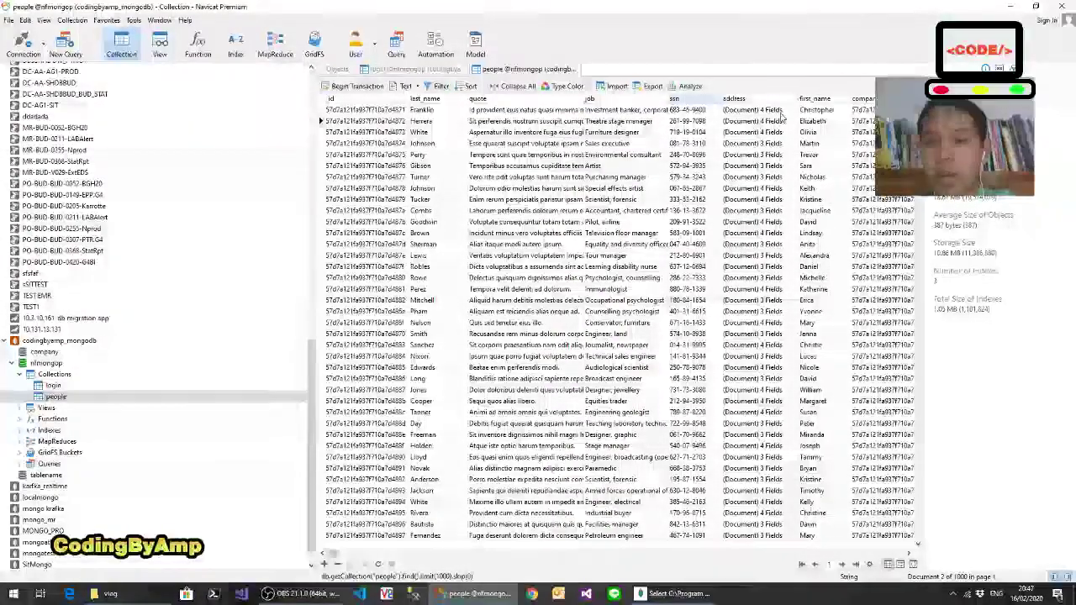
{"action": "left_click", "coordinate": [746, 110]}
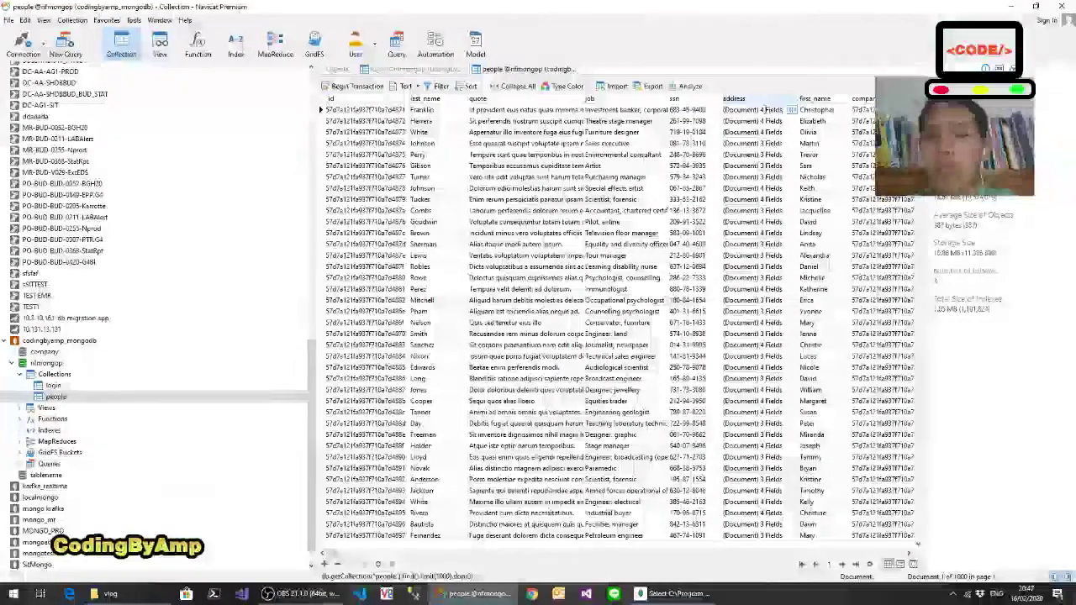
{"action": "left_click", "coordinate": [791, 113]}
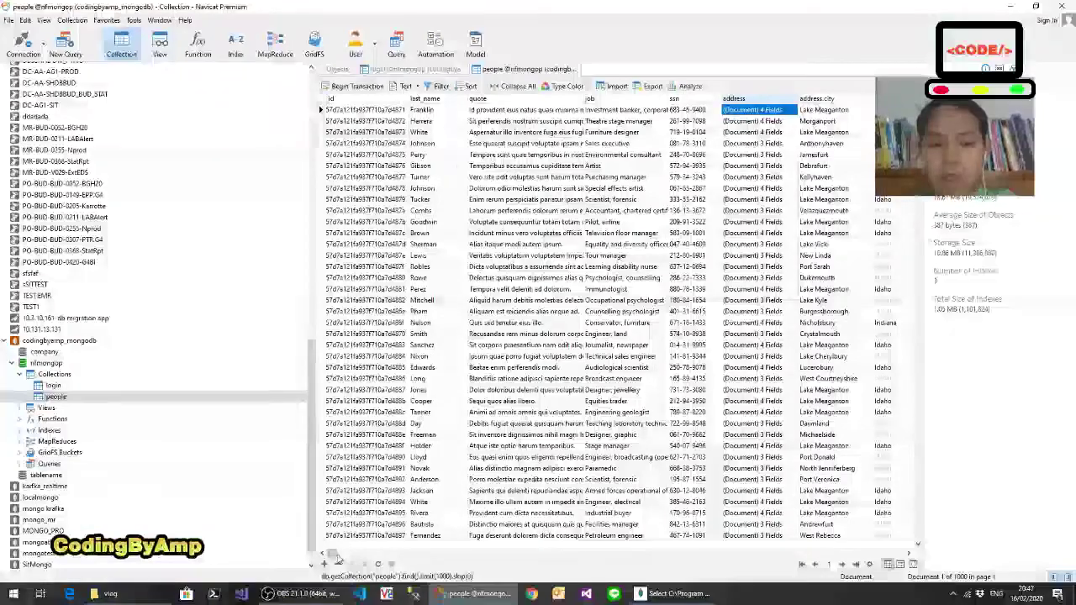
{"action": "left_click", "coordinate": [370, 555]}
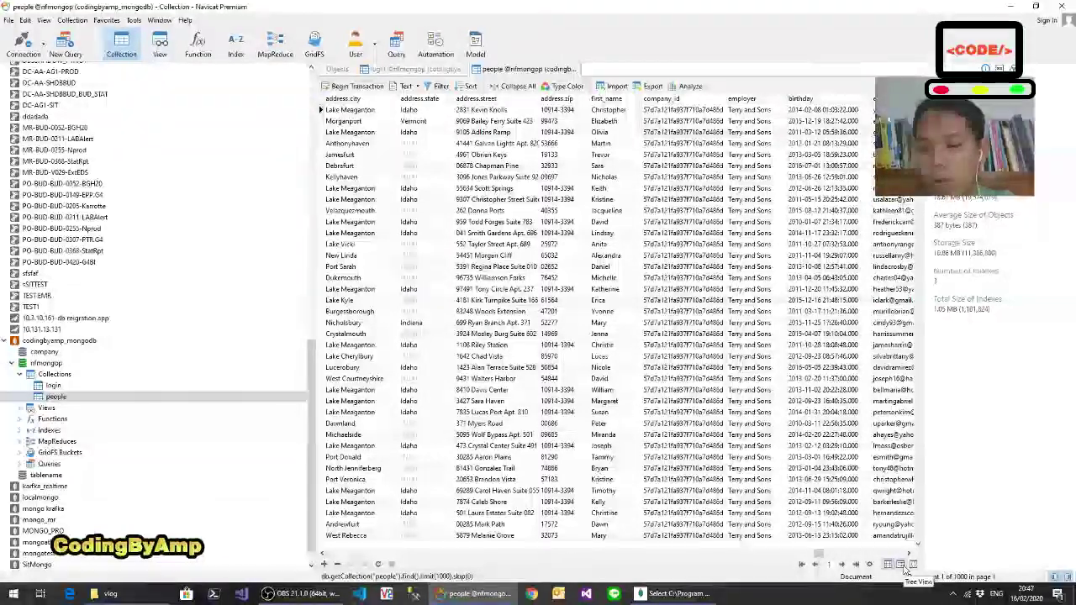
Step: Show the people collection in Tree View and switch it to the JSON view
{"action": "left_click", "coordinate": [901, 566]}
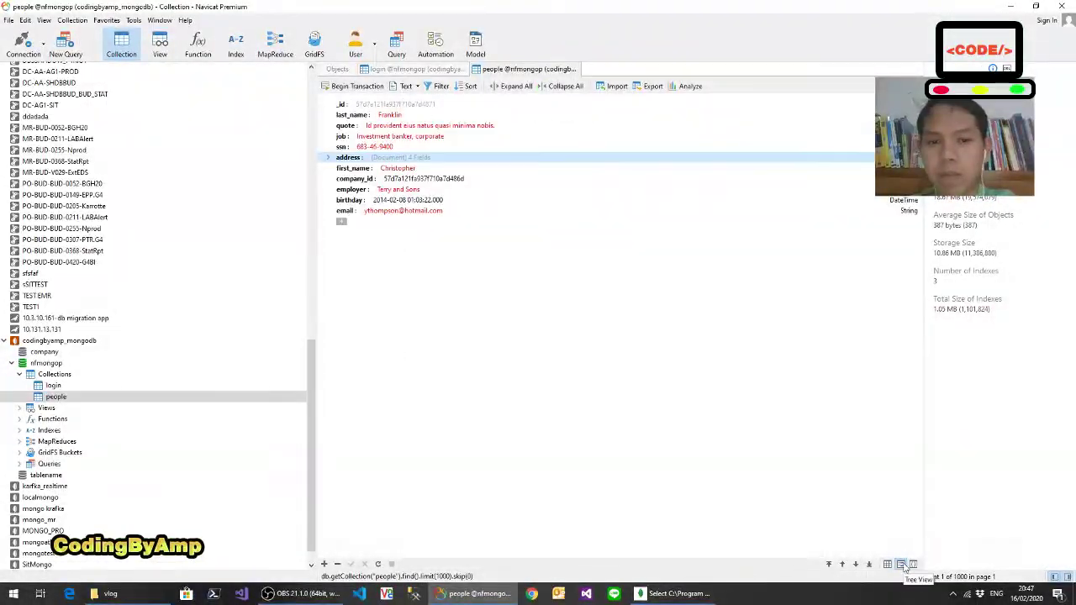
{"action": "left_click", "coordinate": [915, 565]}
{"action": "left_click", "coordinate": [693, 328]}
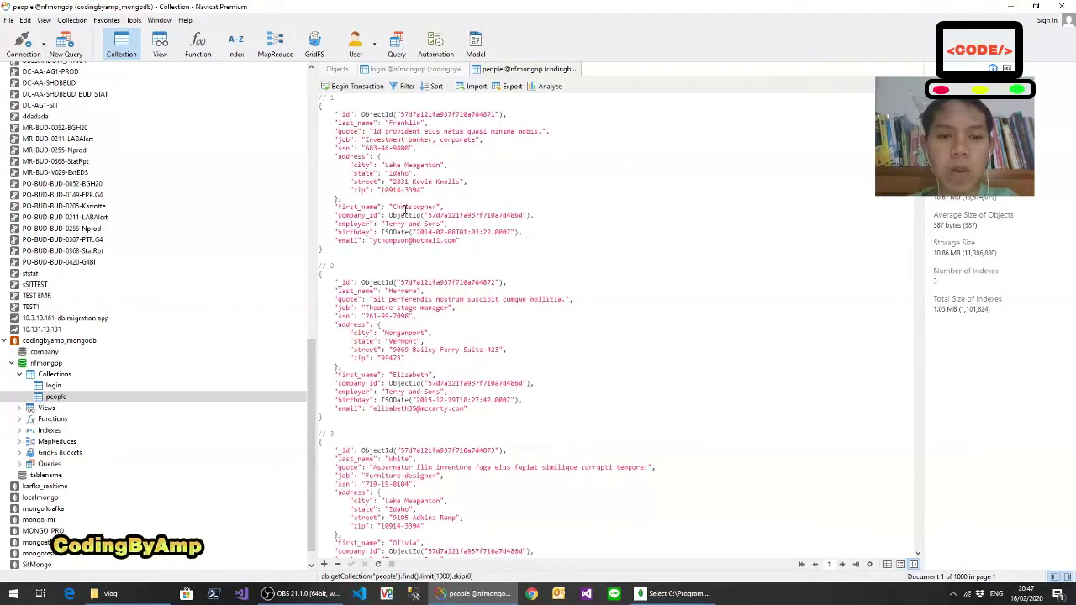
Step: Examine the JSON structure of the people documents, including the _id, last_name and nested address fields
{"action": "left_click_drag", "start_coordinate": [320, 105], "coordinate": [375, 242]}
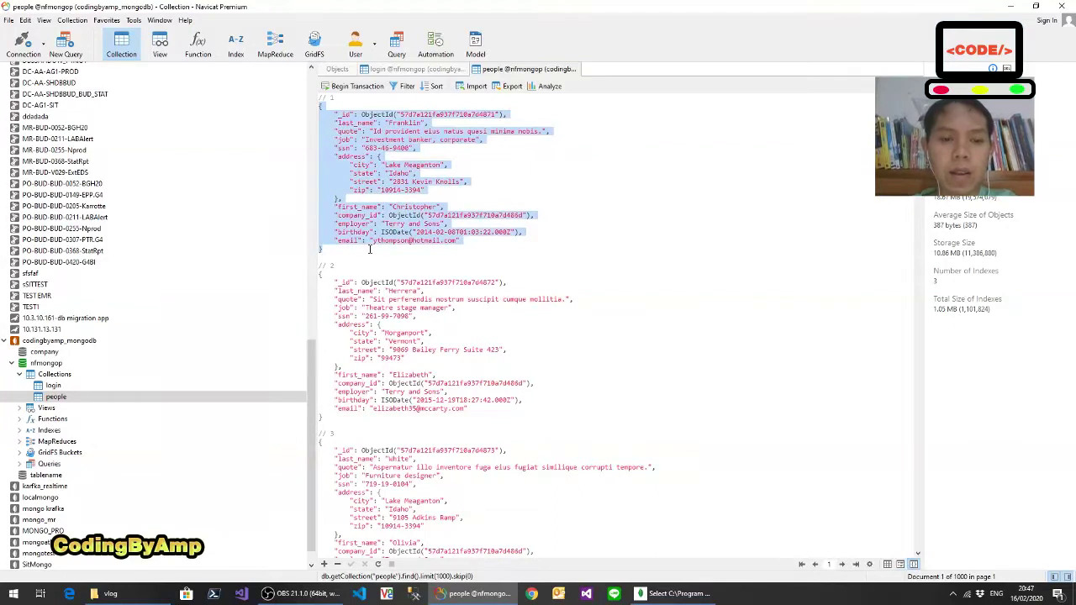
{"action": "left_click", "coordinate": [376, 240]}
{"action": "left_click_drag", "start_coordinate": [336, 114], "coordinate": [445, 115]}
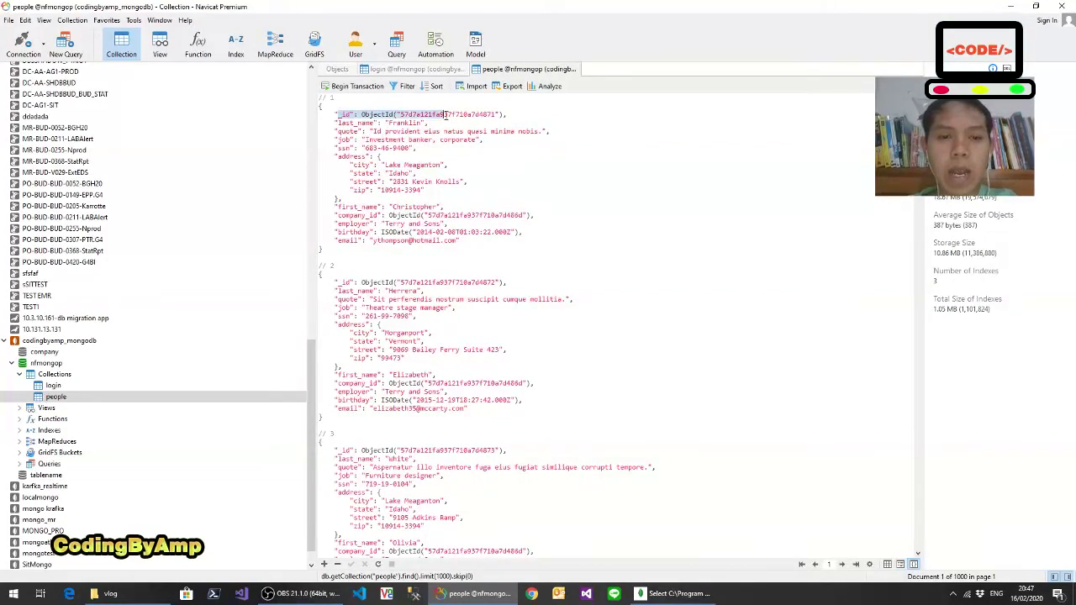
{"action": "double_click", "coordinate": [348, 125]}
{"action": "double_click", "coordinate": [354, 156]}
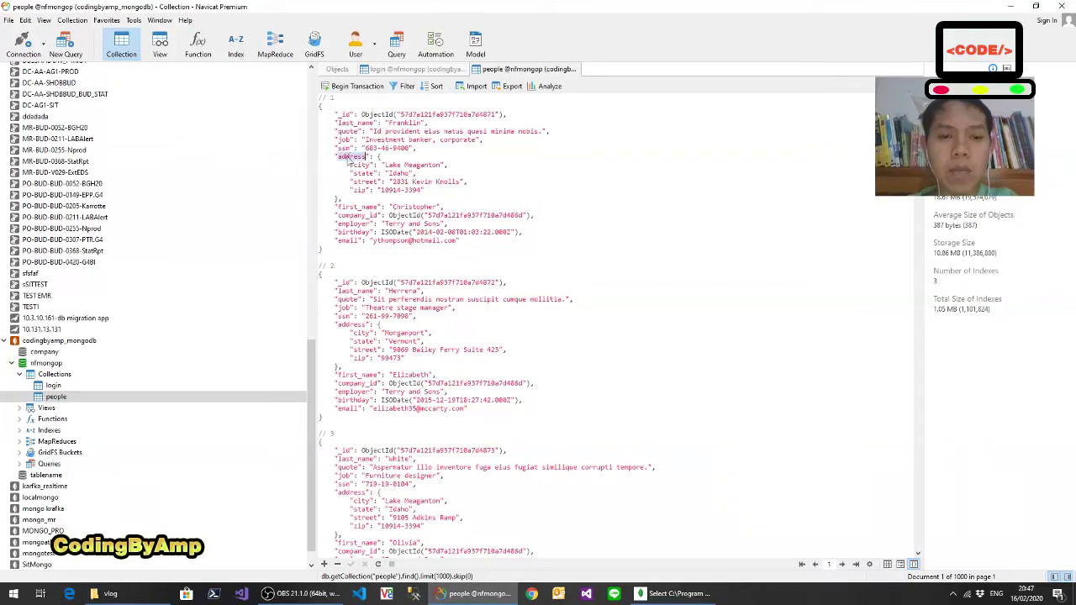
{"action": "left_click_drag", "start_coordinate": [374, 157], "coordinate": [425, 192]}
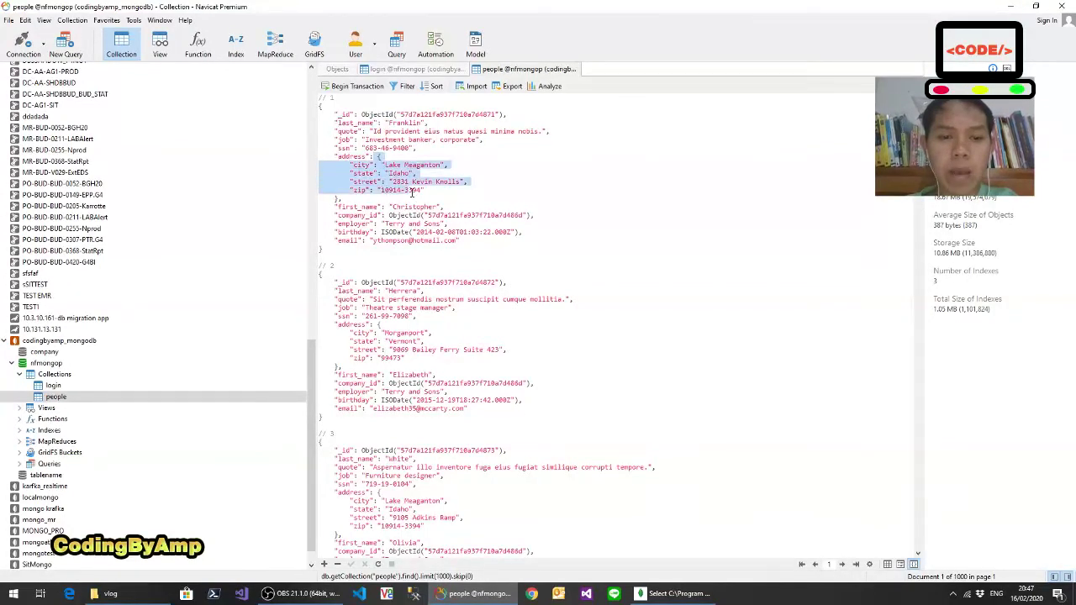
{"action": "left_click", "coordinate": [435, 165]}
{"action": "scroll", "coordinate": [434, 165], "scroll_direction": "down", "scroll_amount": 17}
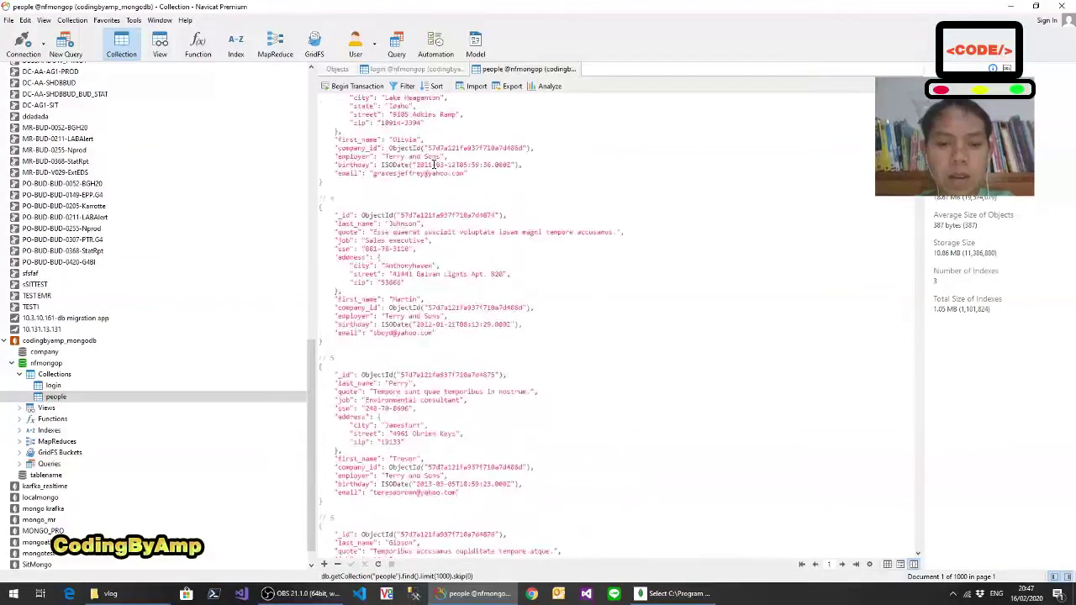
Step: Leave the open collections and create a new query on the nfmongop database of codingbyamp_mongodb
{"action": "left_click", "coordinate": [412, 69]}
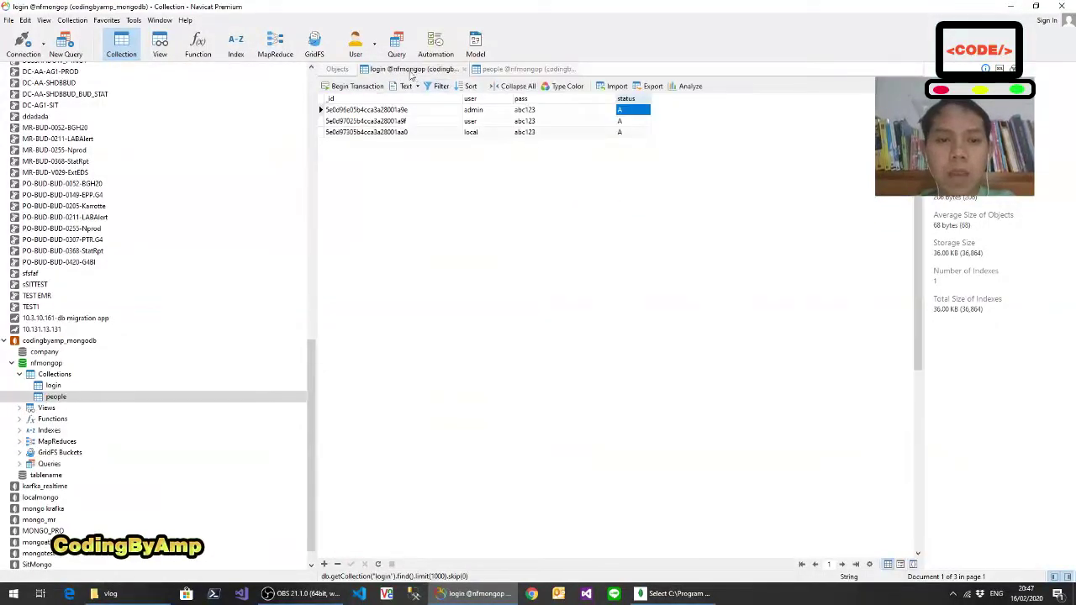
{"action": "left_click", "coordinate": [337, 69]}
{"action": "left_click", "coordinate": [413, 71]}
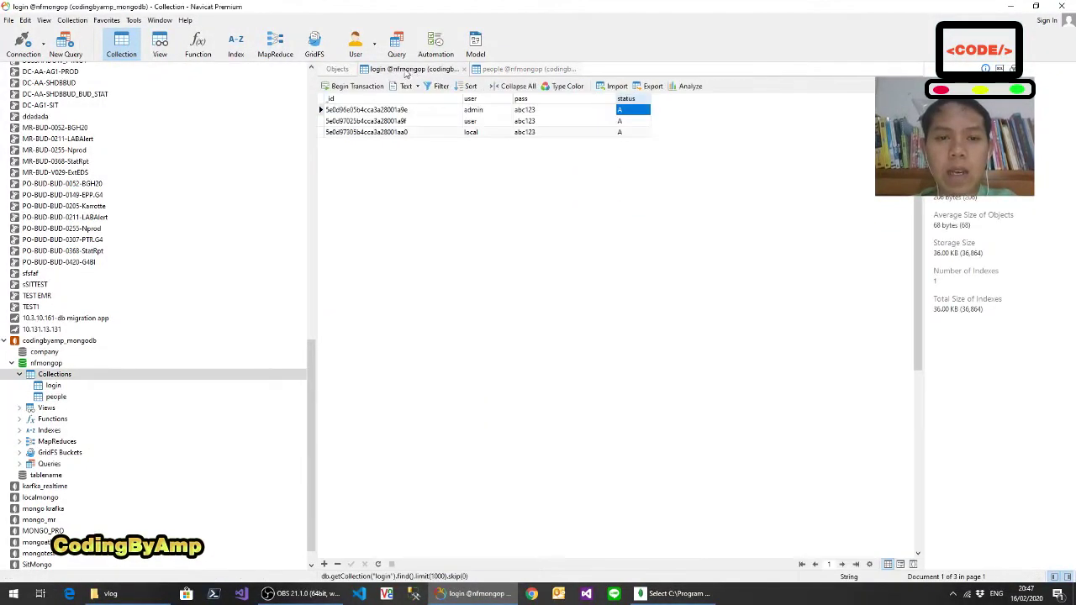
{"action": "left_click", "coordinate": [341, 72]}
{"action": "left_click", "coordinate": [398, 46]}
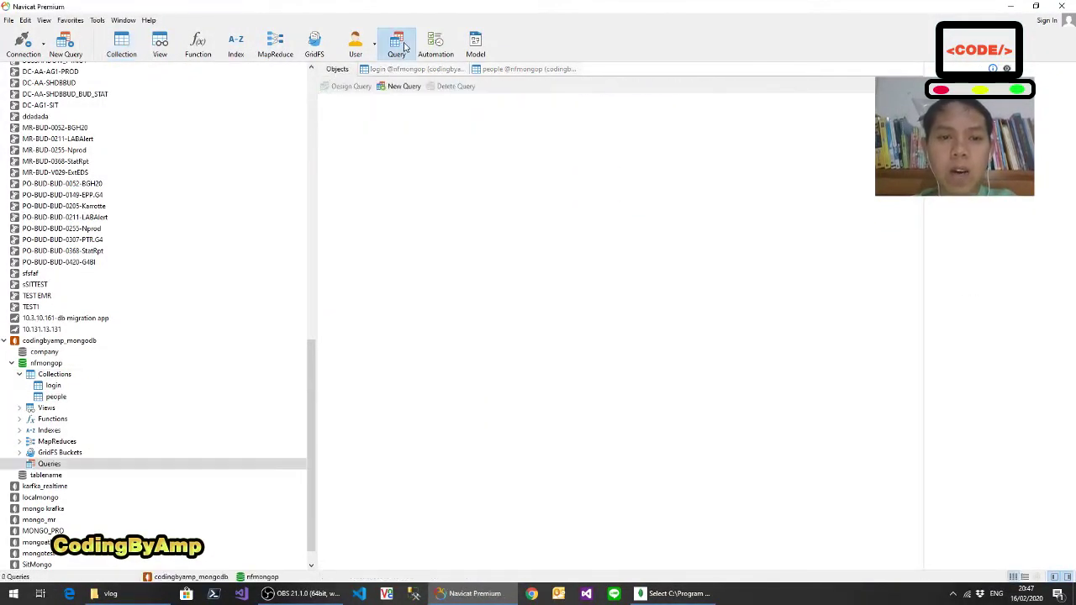
{"action": "left_click", "coordinate": [405, 86]}
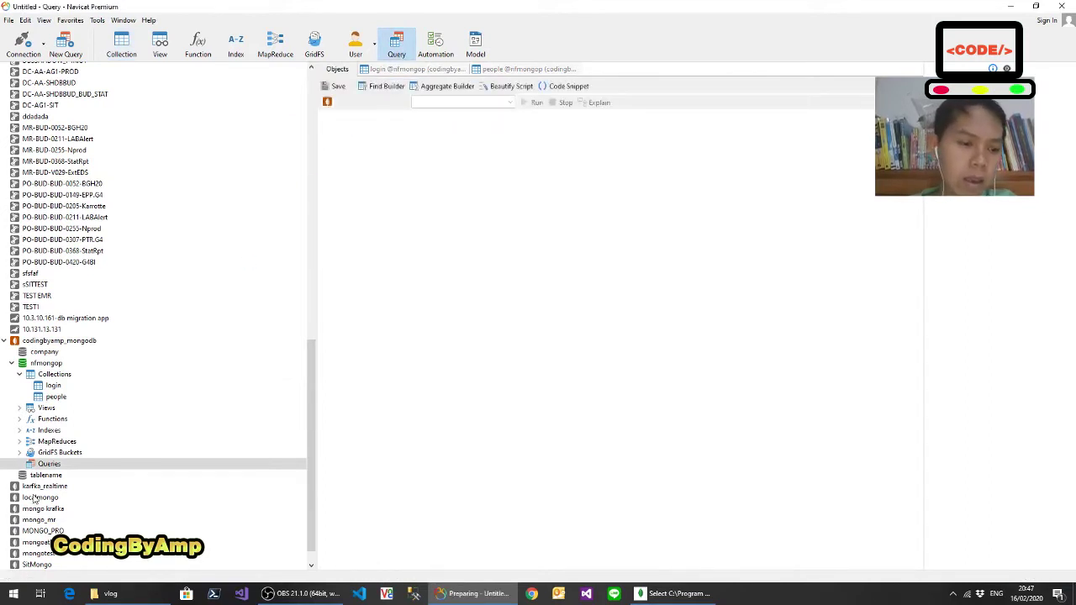
{"action": "left_click", "coordinate": [403, 49]}
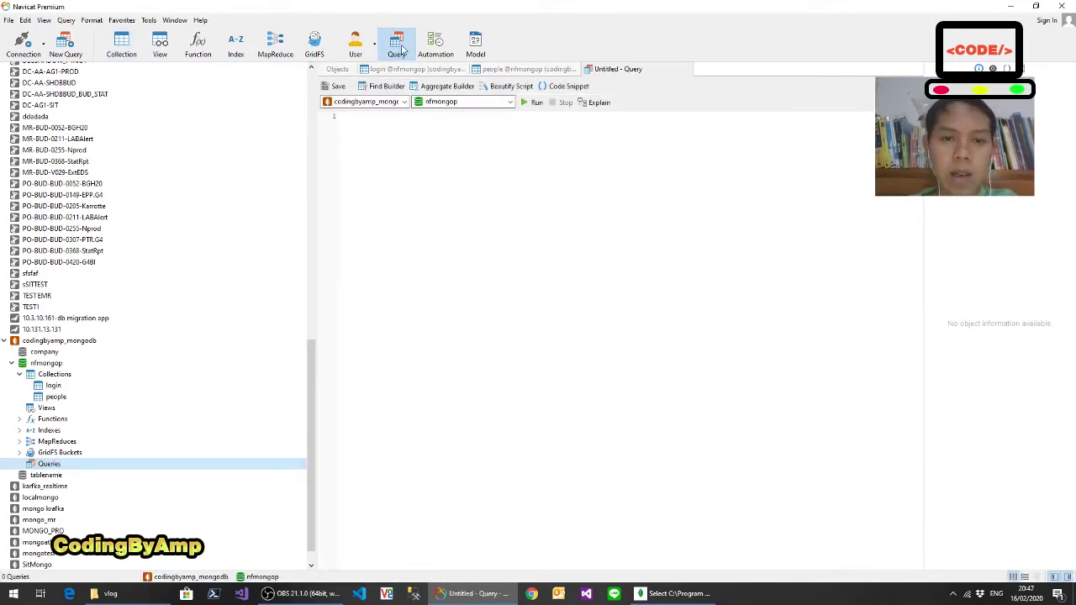
{"action": "left_click", "coordinate": [605, 70]}
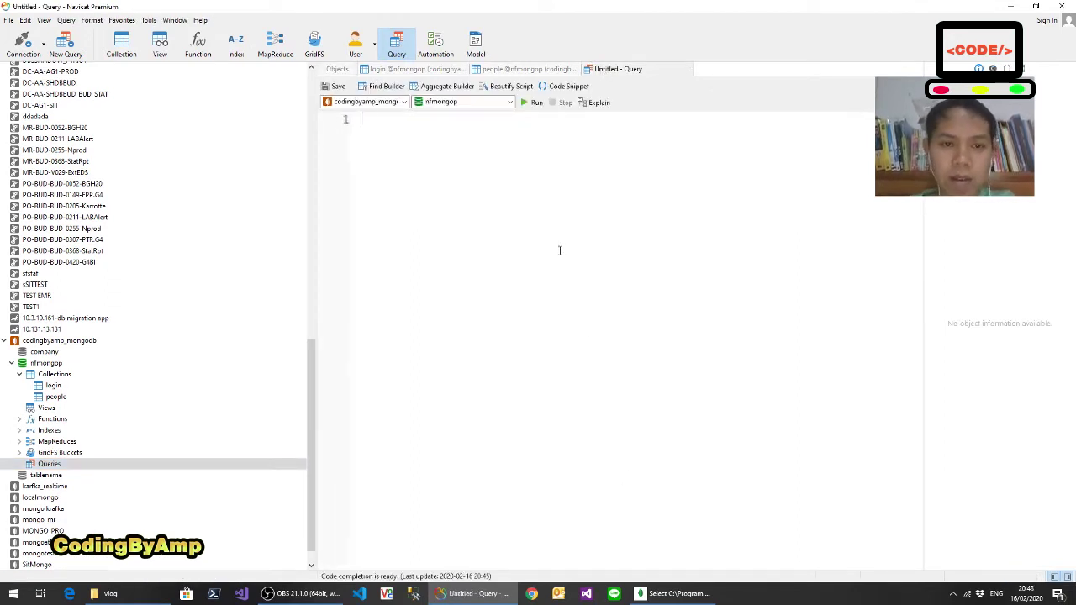
Step: Write a db.people.findOne call in the new query, using the suggested people collection and findOne method
{"action": "type", "text": "db."}
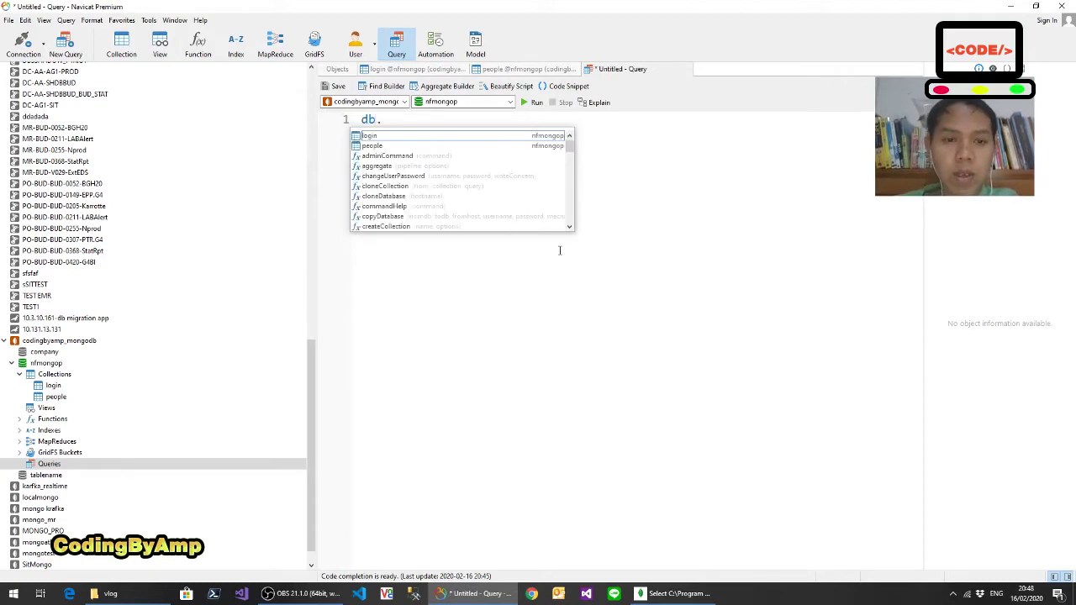
{"action": "key", "text": "Down"}
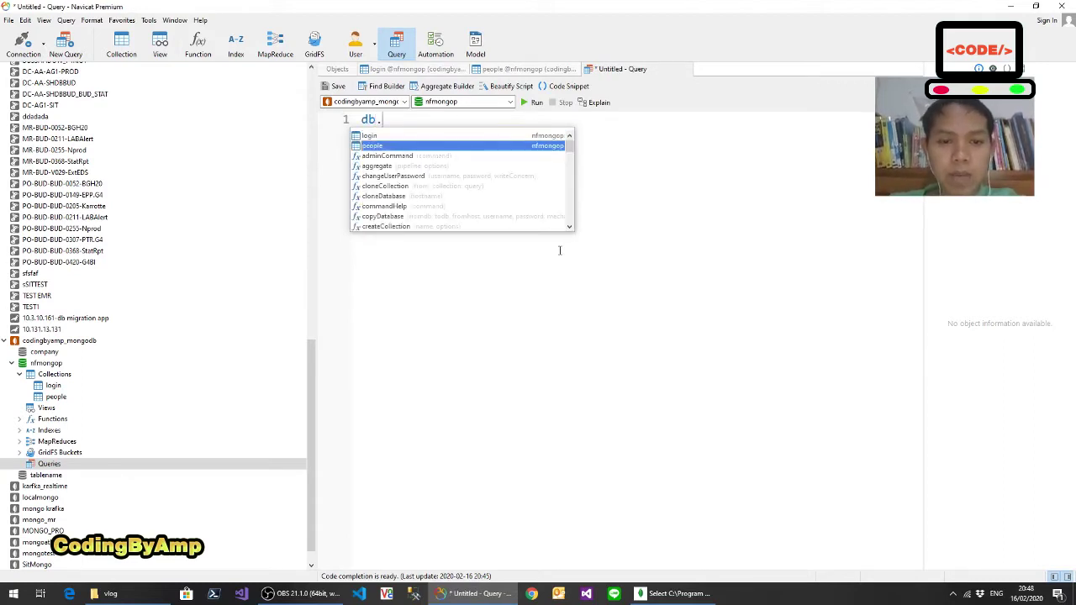
{"action": "key", "text": "Return"}
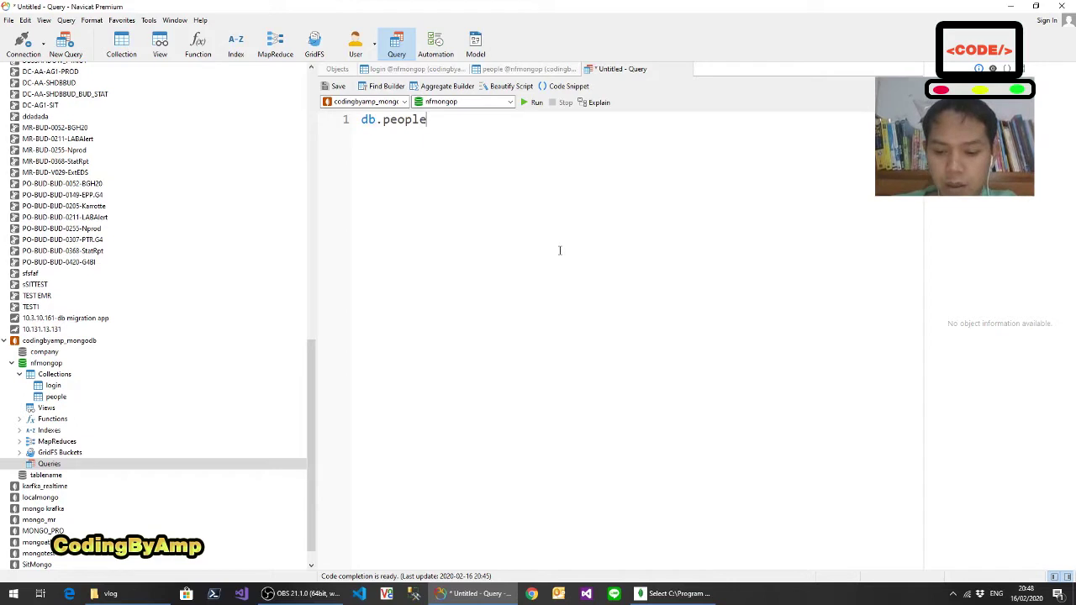
{"action": "type", "text": "."}
{"action": "type", "text": "find"}
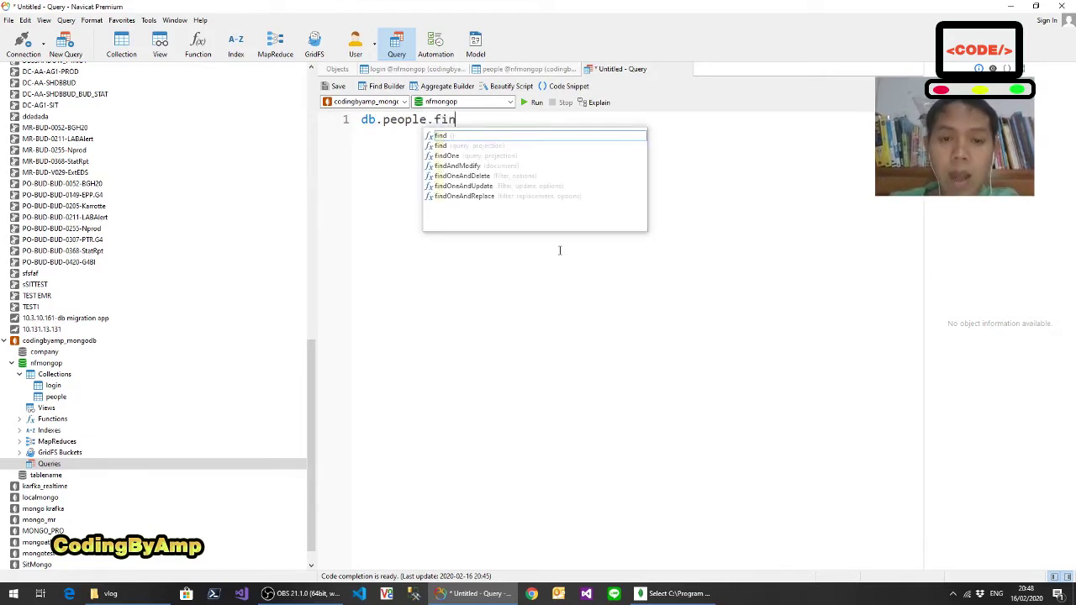
{"action": "key", "text": "Down"}
{"action": "key", "text": "Down"}
{"action": "key", "text": "Return"}
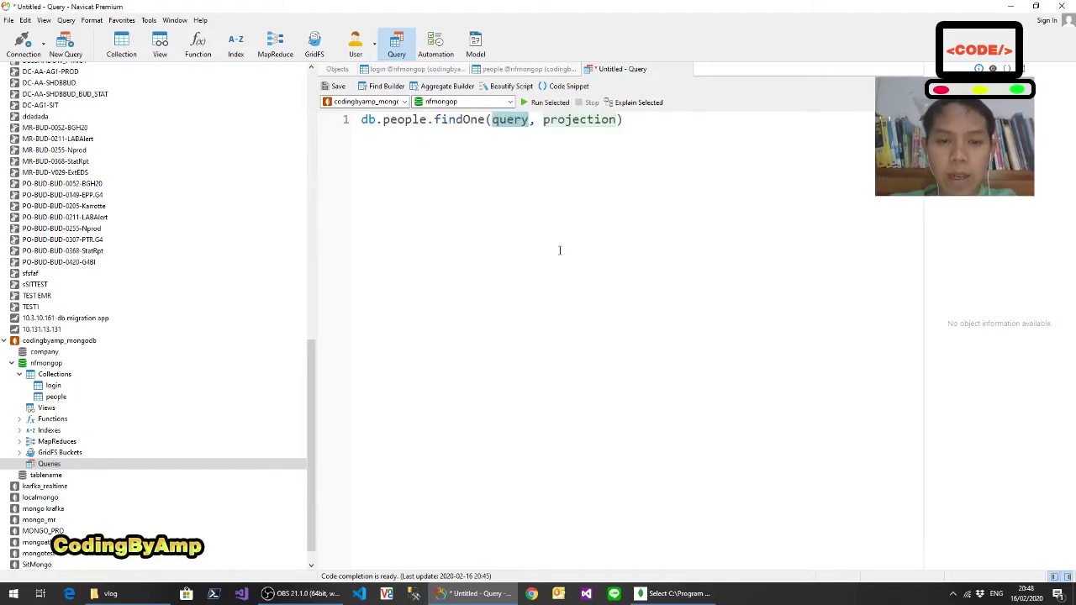
Step: Remove the placeholder query and projection arguments so the statement reads db.people.findOne(), and run it
{"action": "key", "text": "Delete"}
{"action": "key", "text": "Delete"}
{"action": "key", "text": "Delete"}
{"action": "key", "text": "Delete"}
{"action": "key", "text": "Delete"}
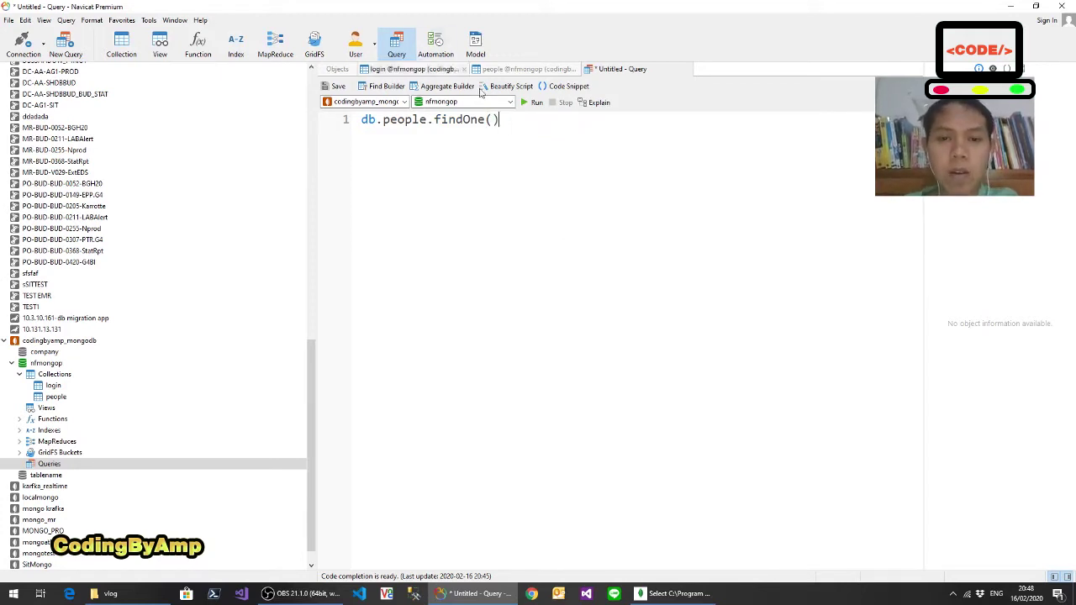
{"action": "left_click", "coordinate": [536, 103]}
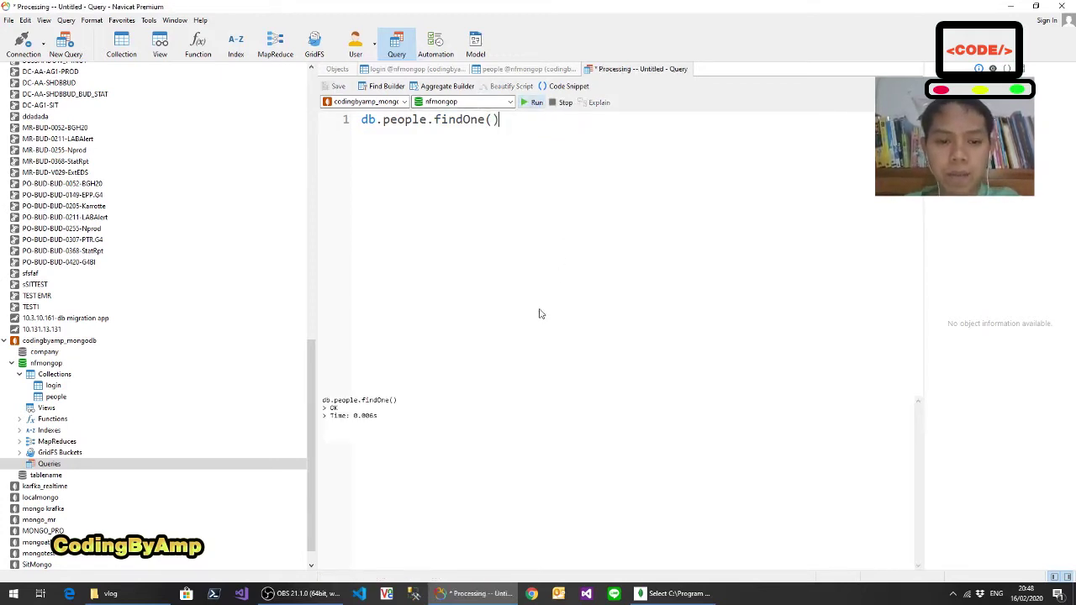
Step: Enlarge the query result area, show the returned people document as JSON, and examine its document number and _id
{"action": "left_click_drag", "start_coordinate": [507, 387], "coordinate": [567, 192]}
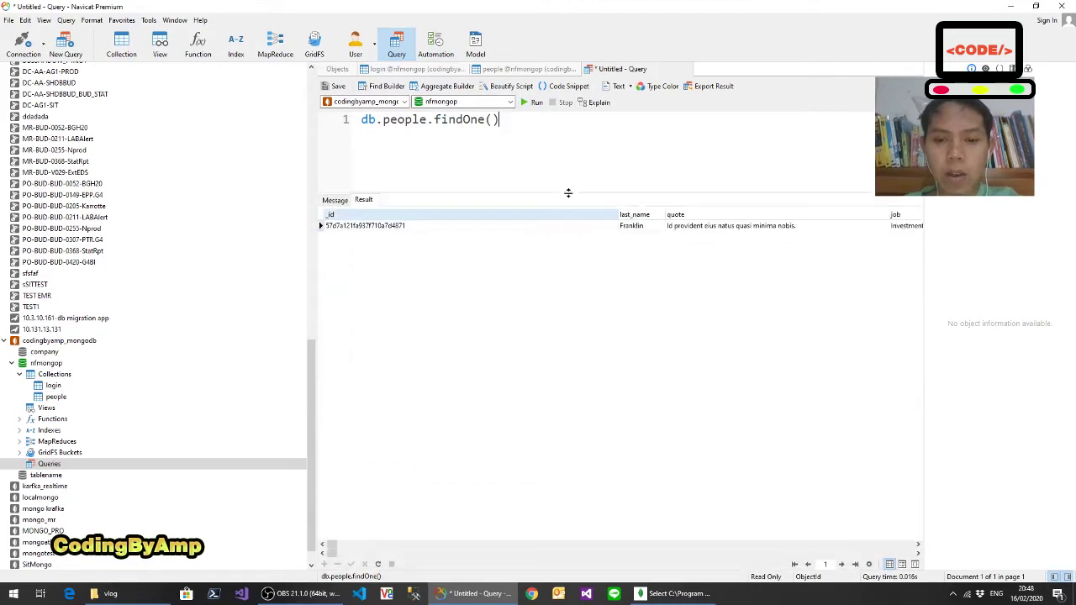
{"action": "mouse_move", "coordinate": [339, 555]}
{"action": "left_mouse_down"}
{"action": "mouse_move", "coordinate": [891, 508]}
{"action": "mouse_move", "coordinate": [332, 553]}
{"action": "left_mouse_up"}
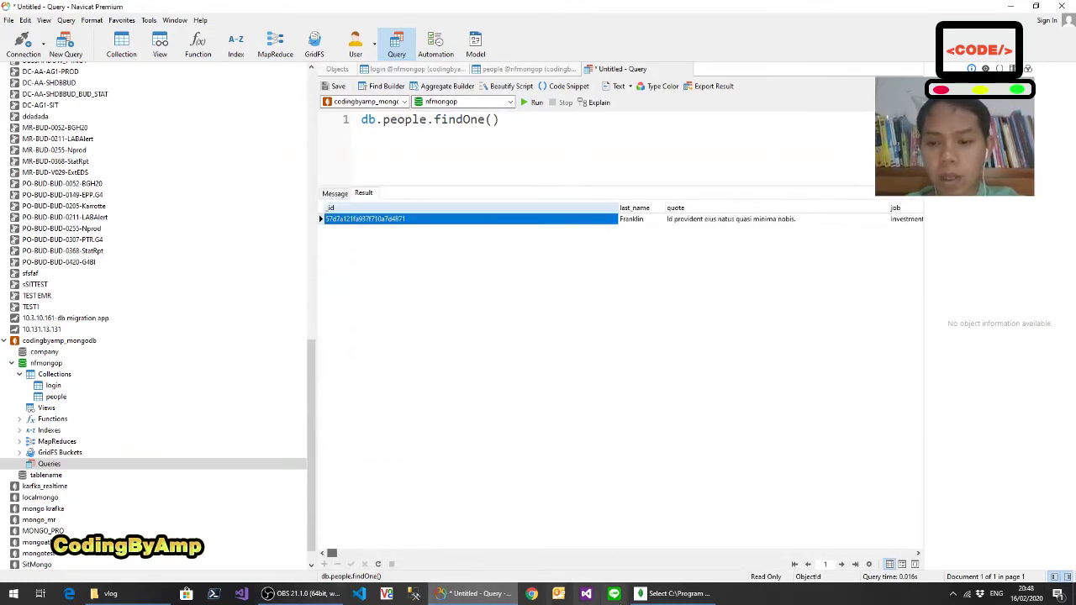
{"action": "left_click", "coordinate": [915, 565]}
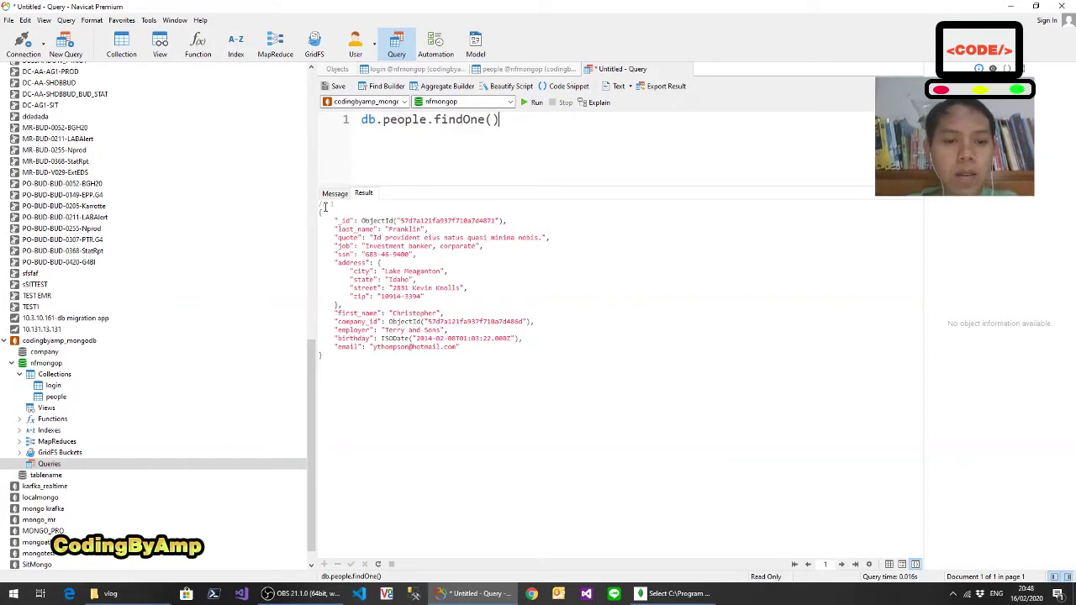
{"action": "left_click_drag", "start_coordinate": [320, 203], "coordinate": [339, 204]}
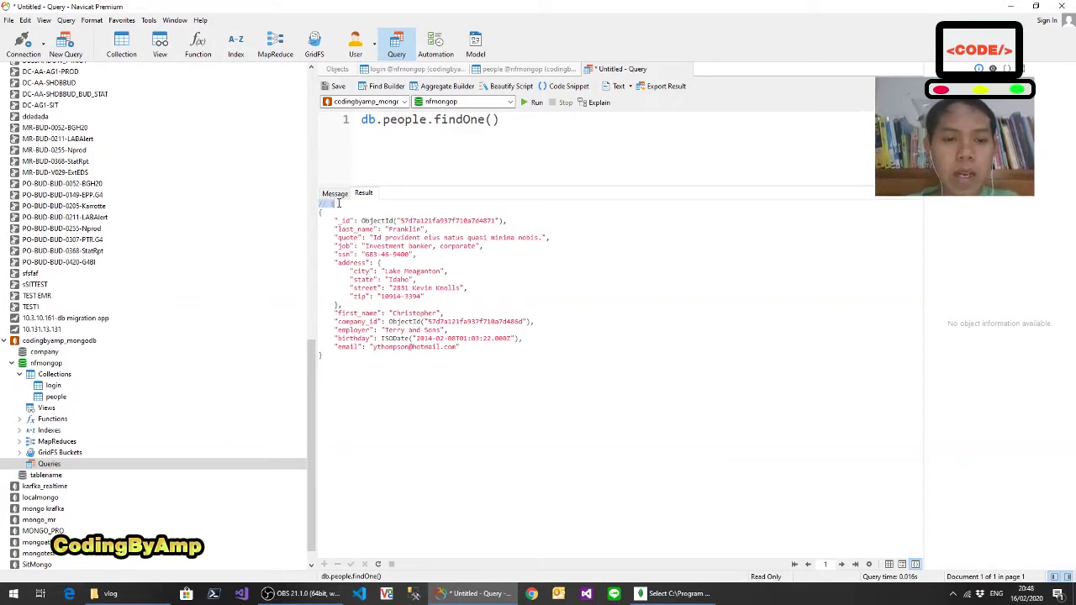
{"action": "left_click", "coordinate": [337, 208]}
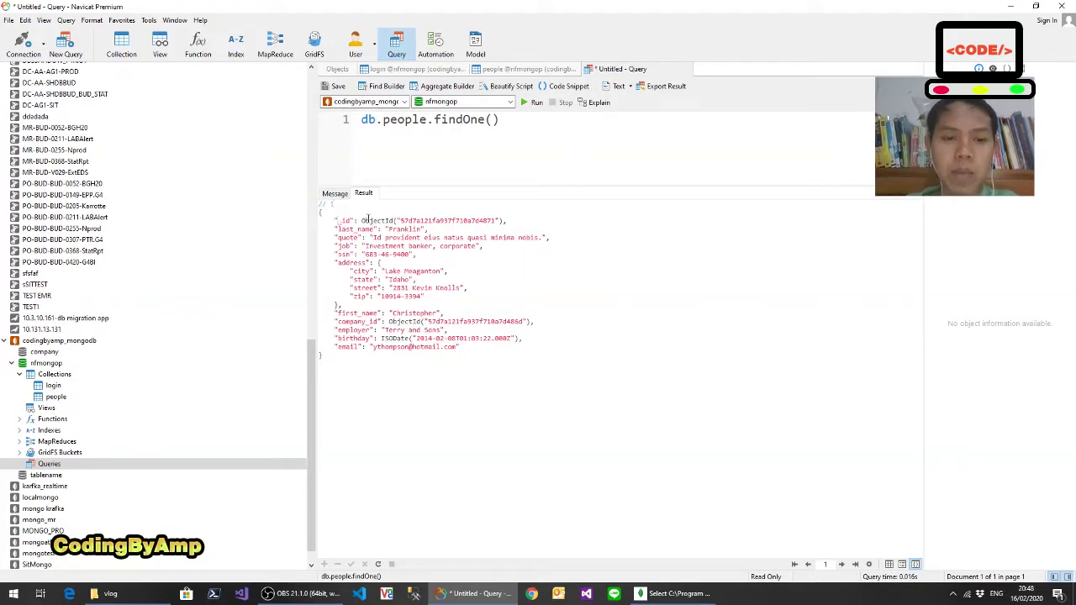
{"action": "left_click", "coordinate": [372, 220]}
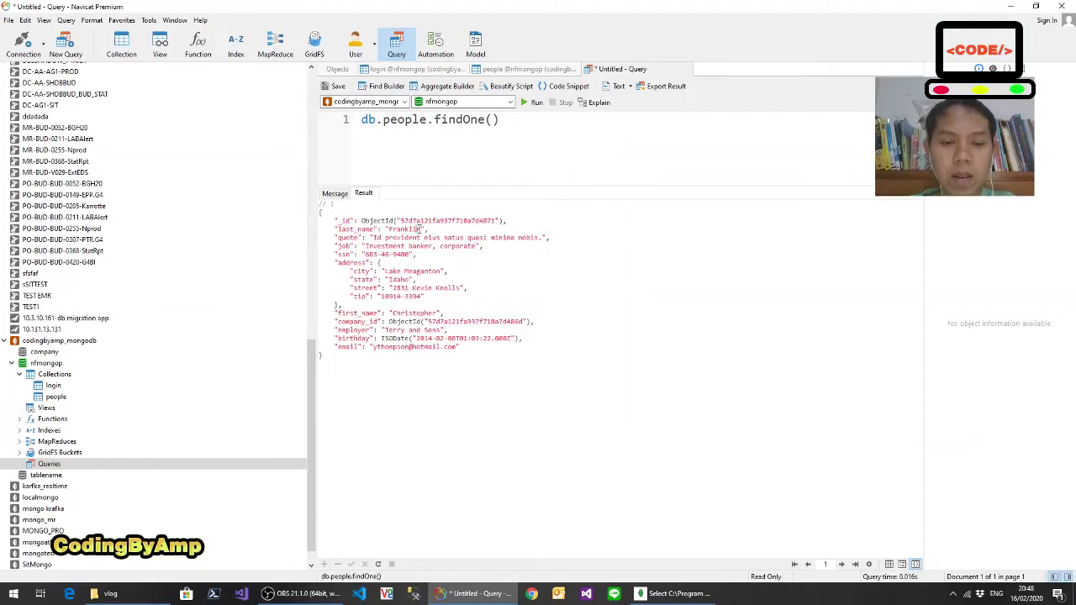